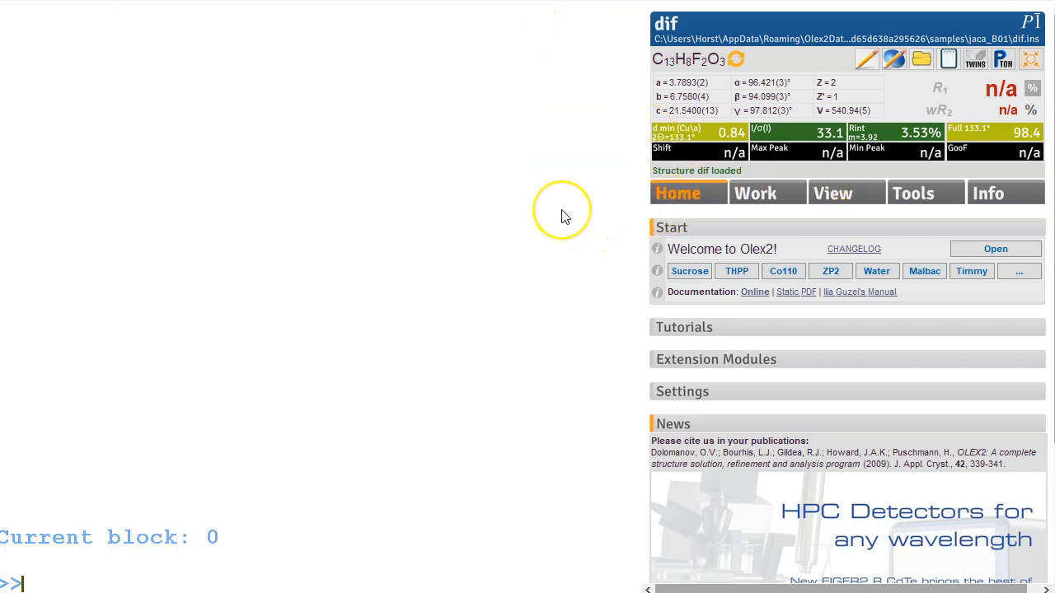
- Solve the structure dif and refine the resulting model
key("Return")
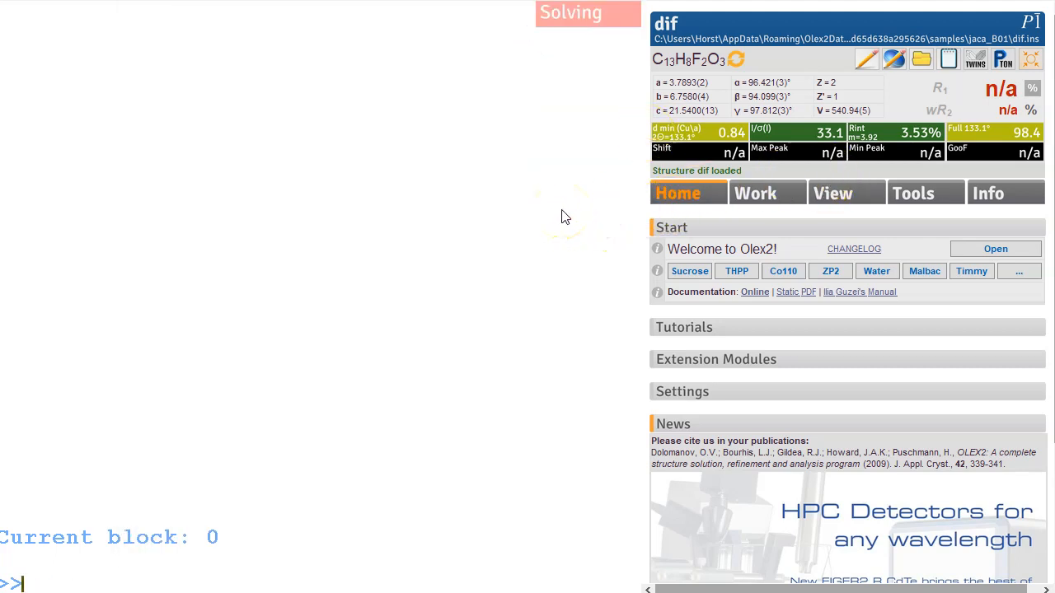
left_click(567, 241)
left_click_drag(566, 241, 486, 299)
type("refine")
key("Return")
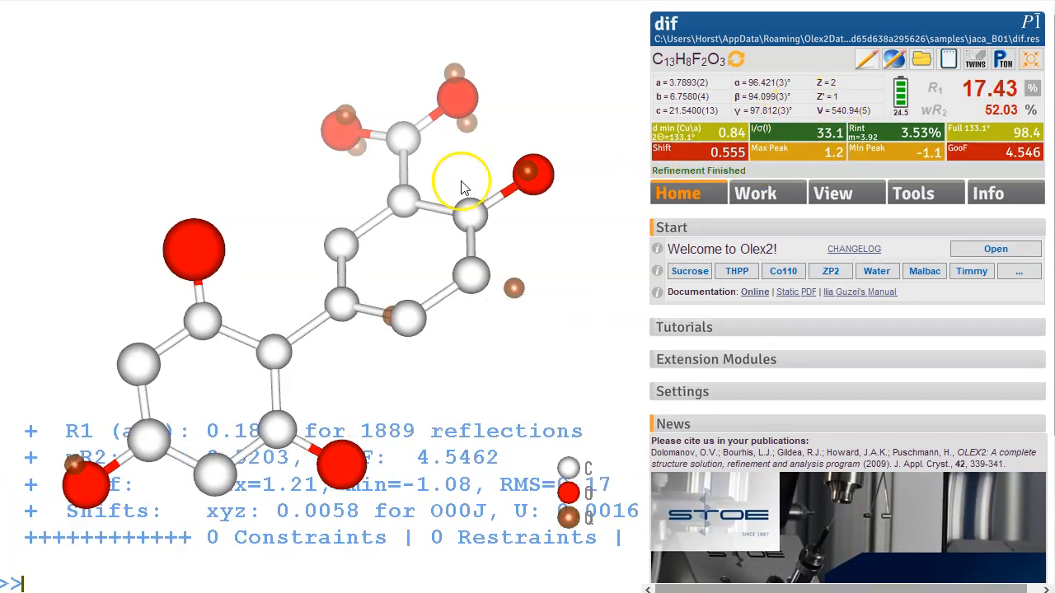
- Make the atoms anisotropic with the anis command and refine the model
left_click_drag(129, 306, 493, 276)
type("an")
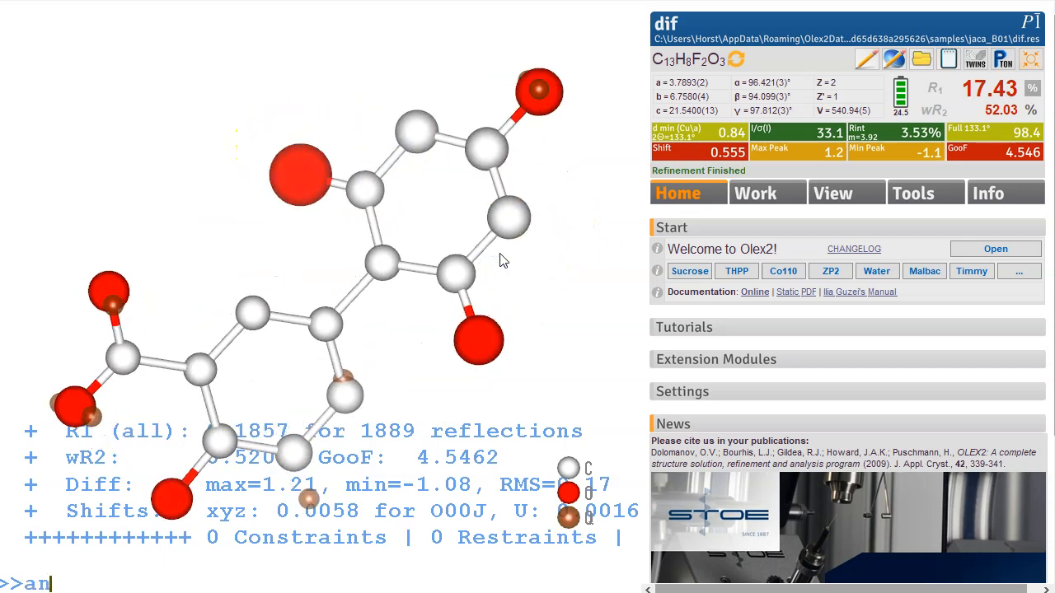
type("is")
key("Return")
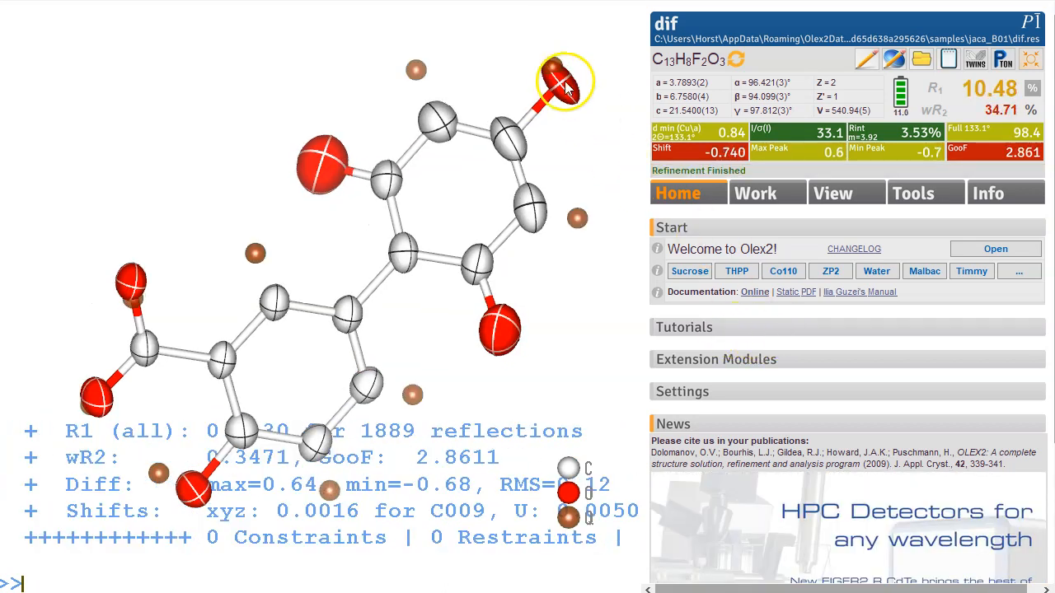
- Display the difference electron density map, inspect the density around the atoms, and hide the map
key("ctrl+m")
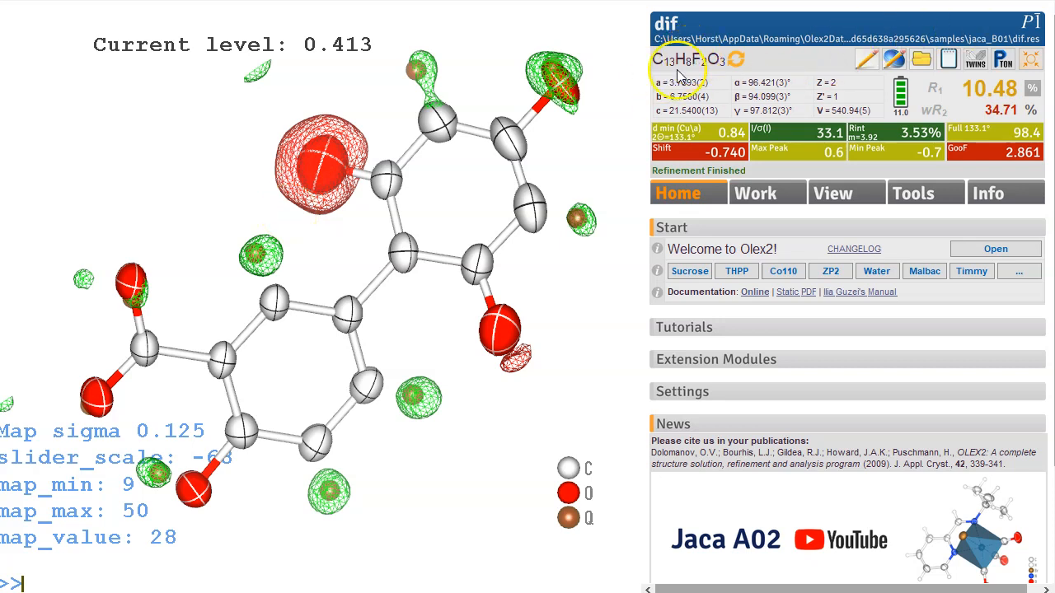
left_click_drag(338, 303, 310, 289)
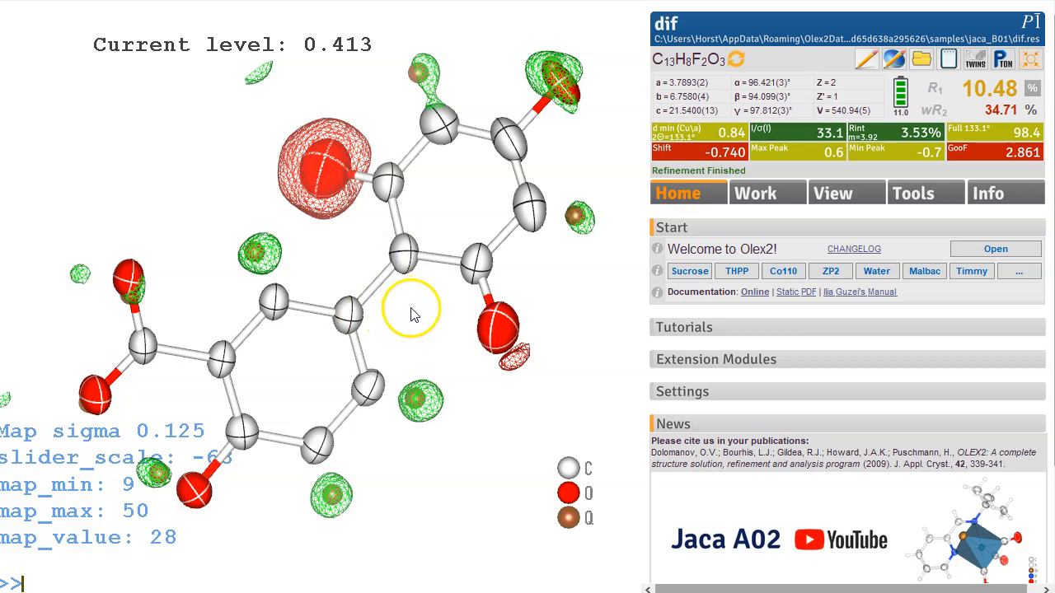
key("ctrl+m")
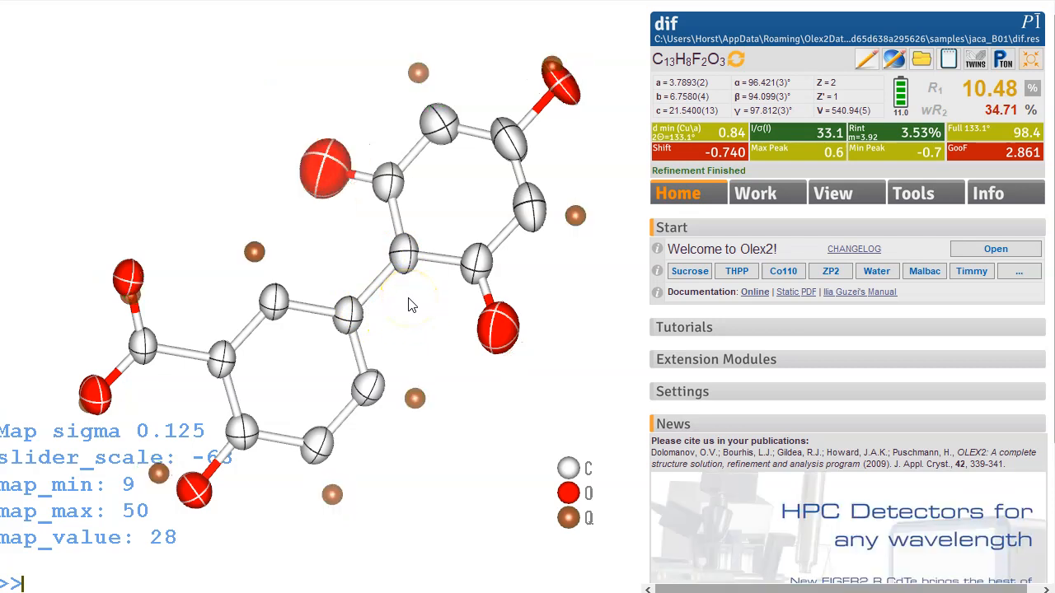
- Change the two oxygen atoms flanking the inter-ring bond on the outer ring to fluorine with name F
mouse_move(300, 121)
left_mouse_down()
mouse_move(299, 132)
mouse_move(320, 124)
left_mouse_up()
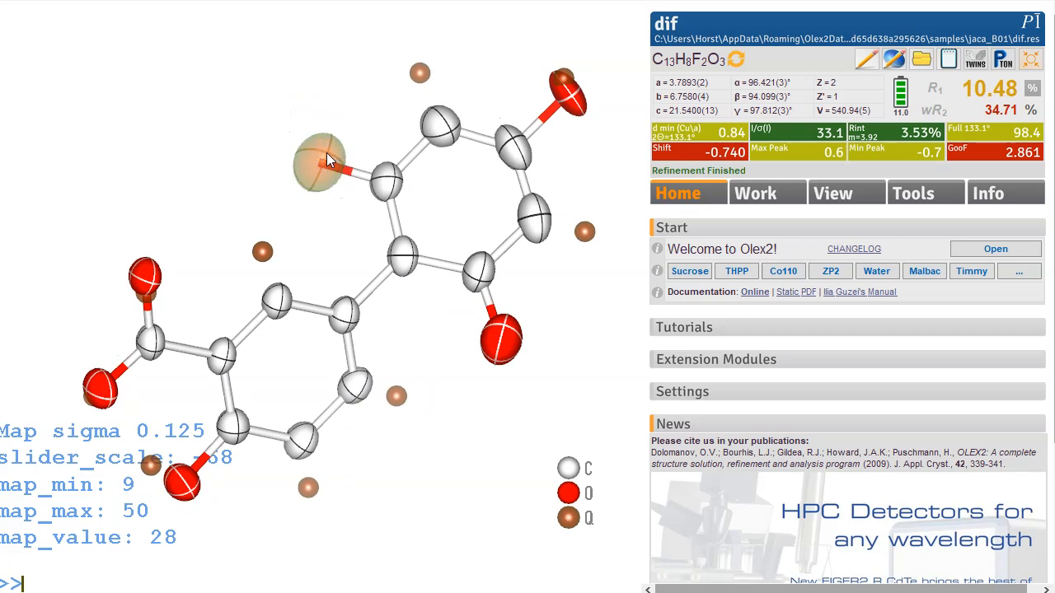
left_click(501, 338)
type("name F")
key("Return")
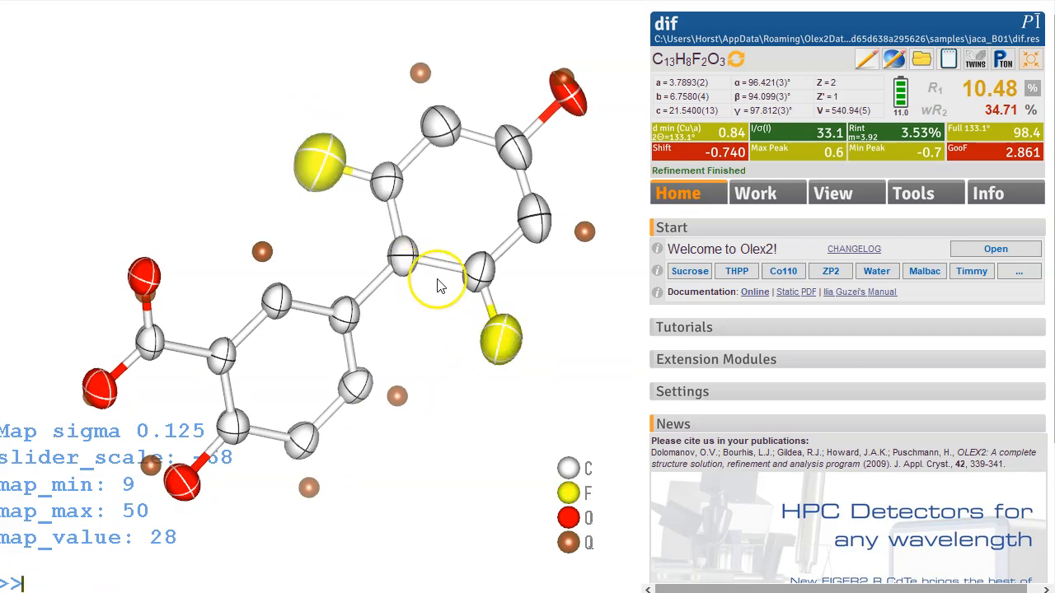
- Assign the smaller fluorine ellipsoid to part 1 with occupancy 21 and the larger one to part 2 with -21, and refine
left_click(514, 351)
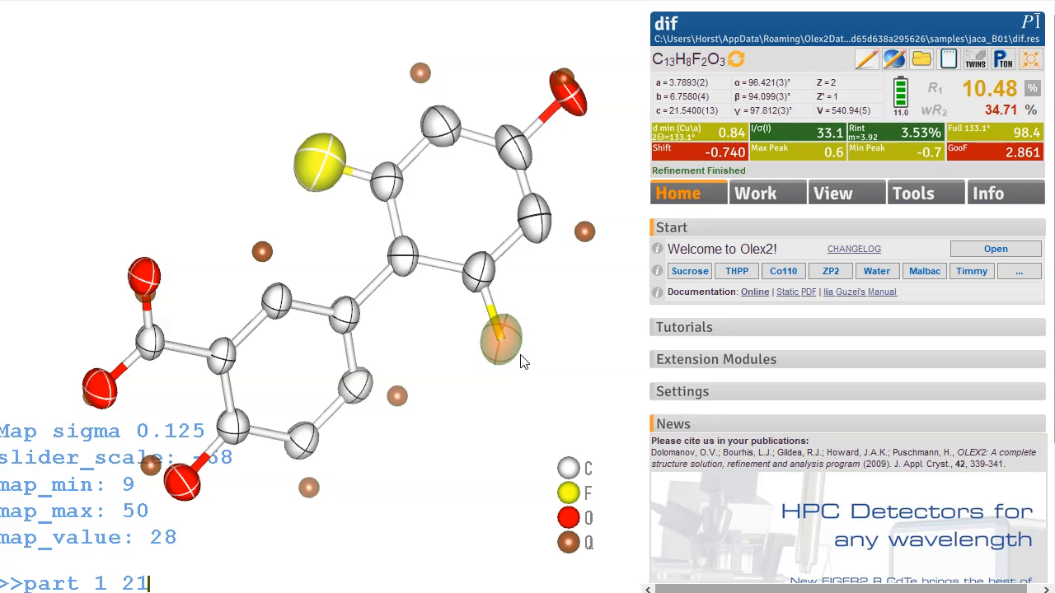
key("Return")
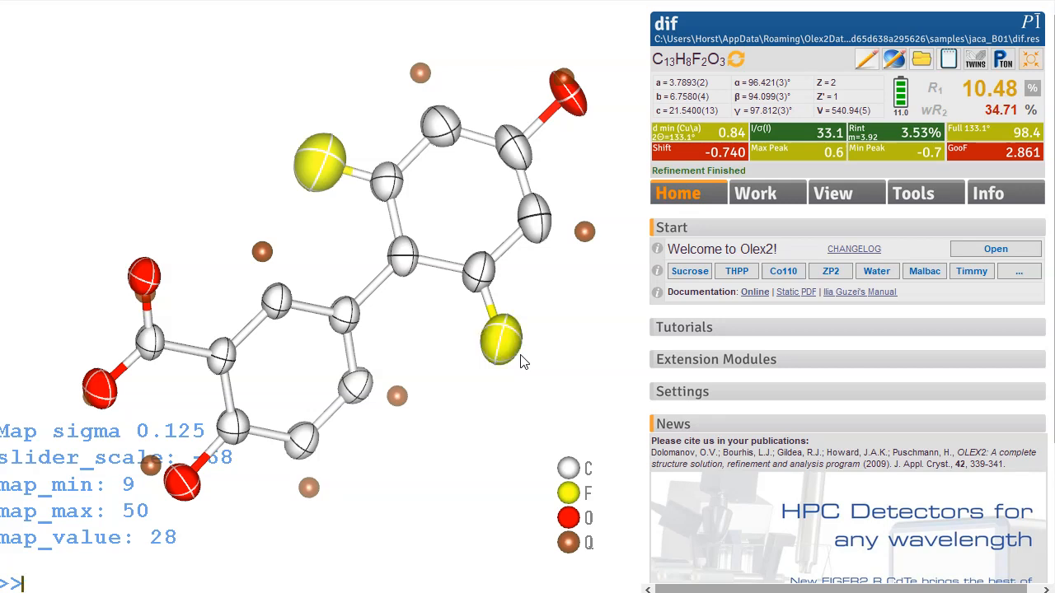
left_click(330, 180)
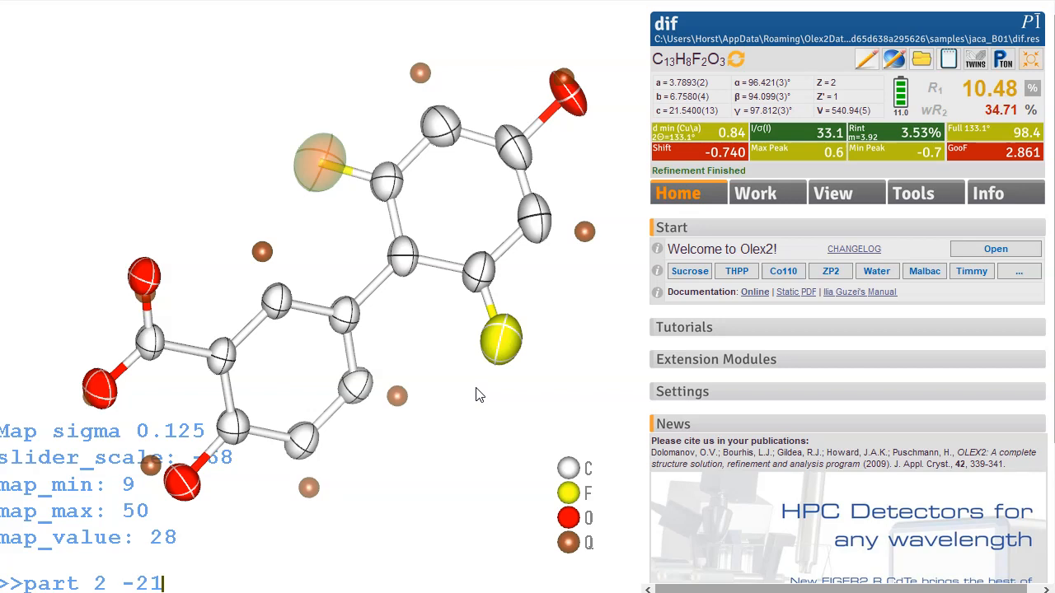
key("Return")
key("ctrl+r")
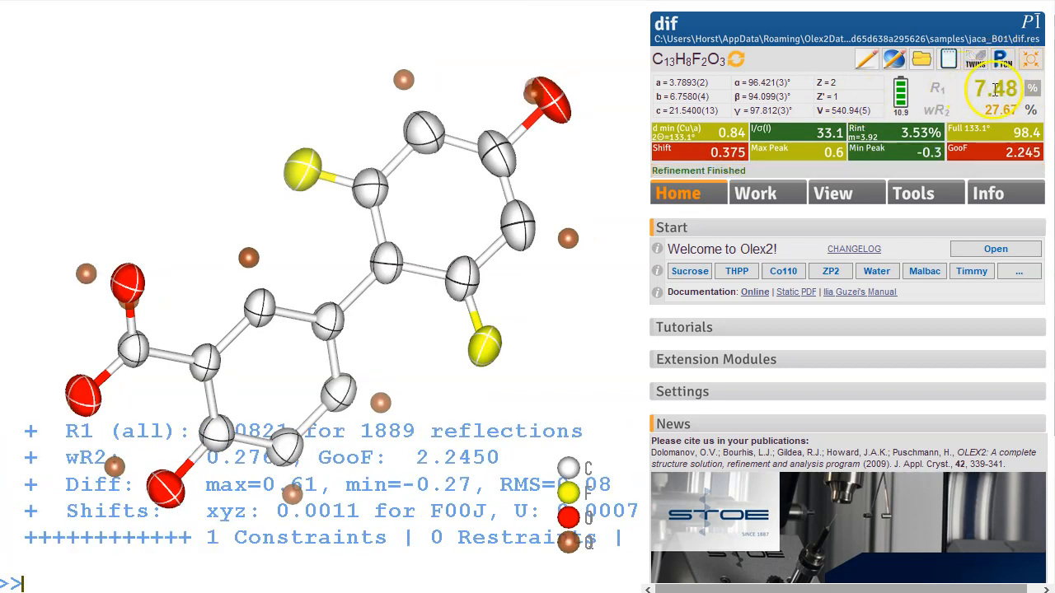
- Add the hydrogen atoms to the model and refine it
left_click_drag(438, 174, 483, 189)
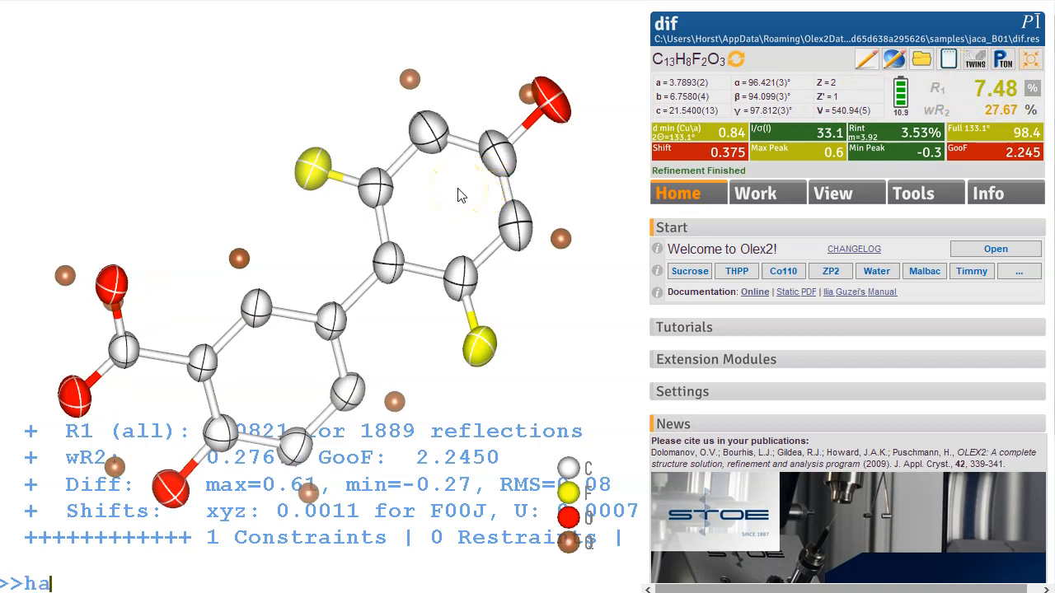
key("Return")
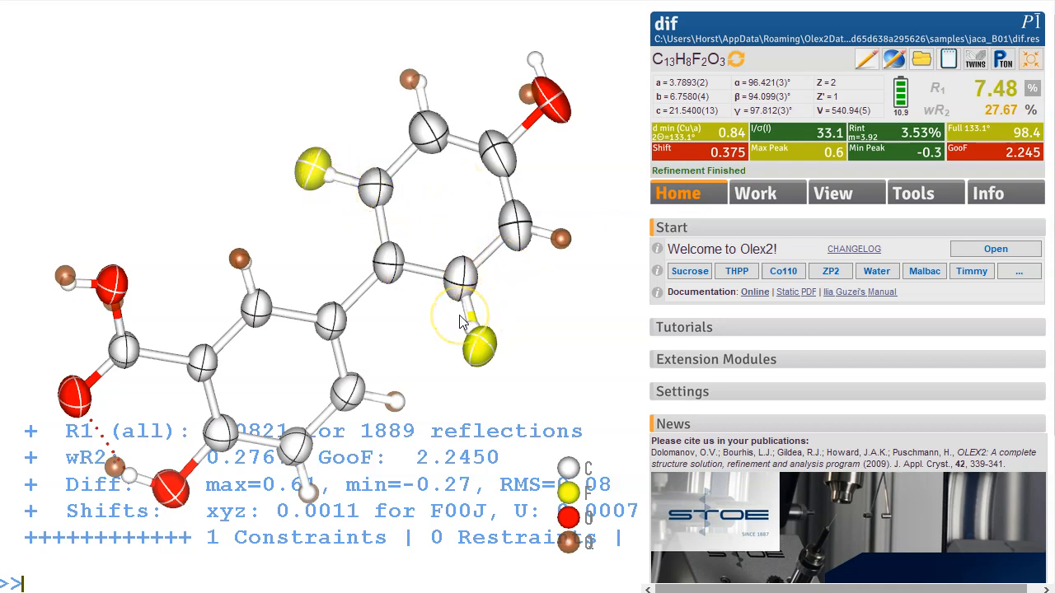
key("ctrl+r")
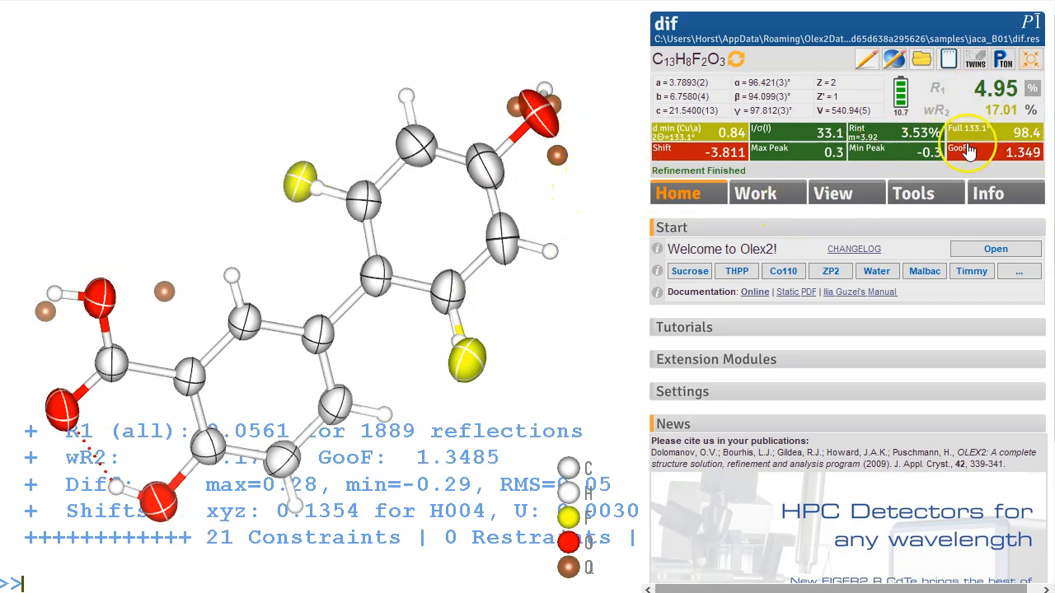
- Enable weight updating, set the refinement output to ACTA, and refine the structure
left_click(793, 198)
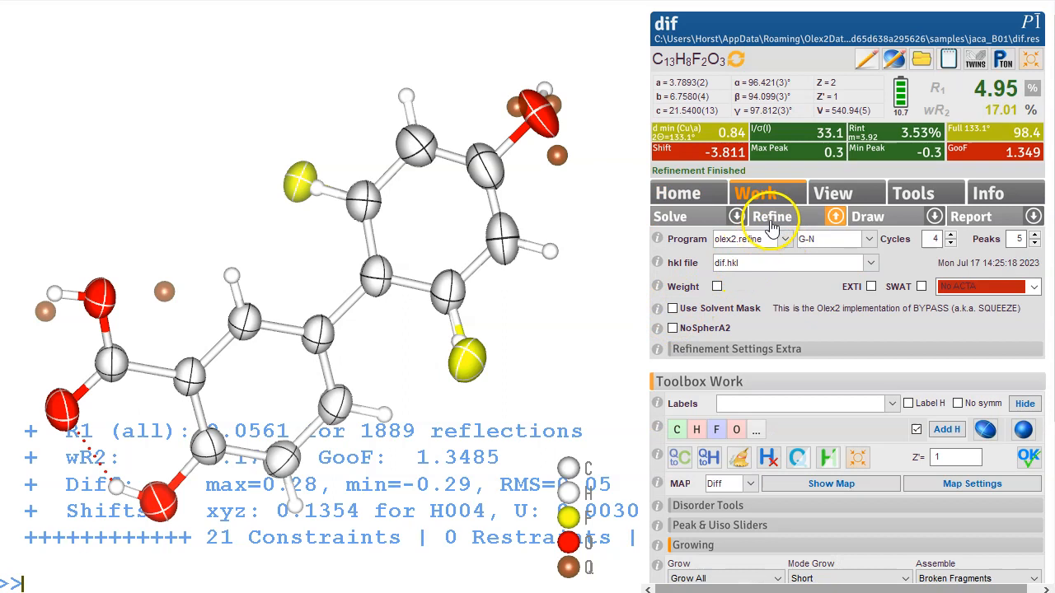
left_click(717, 287)
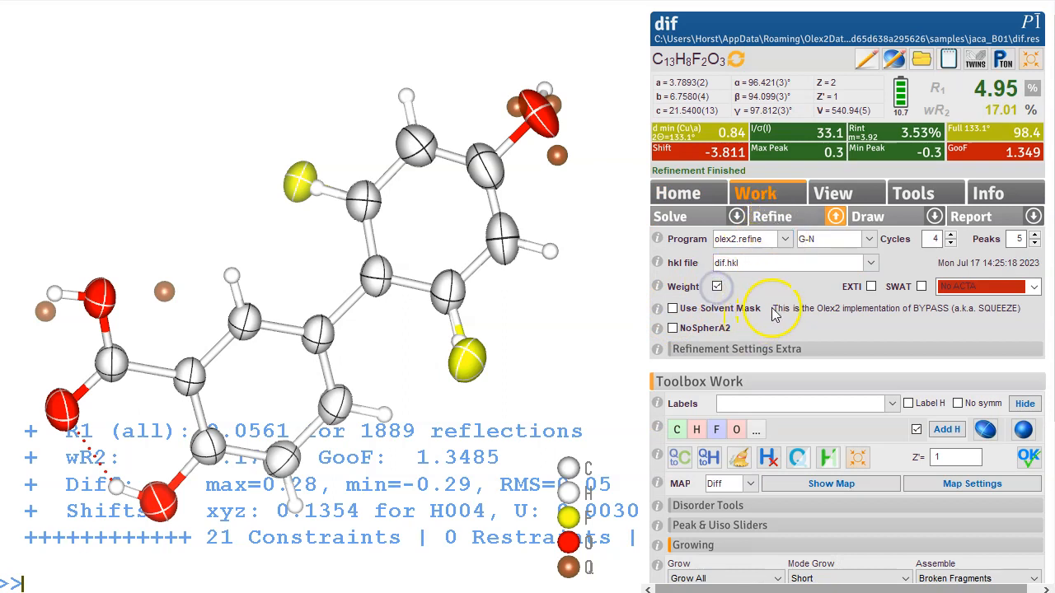
left_click(1031, 287)
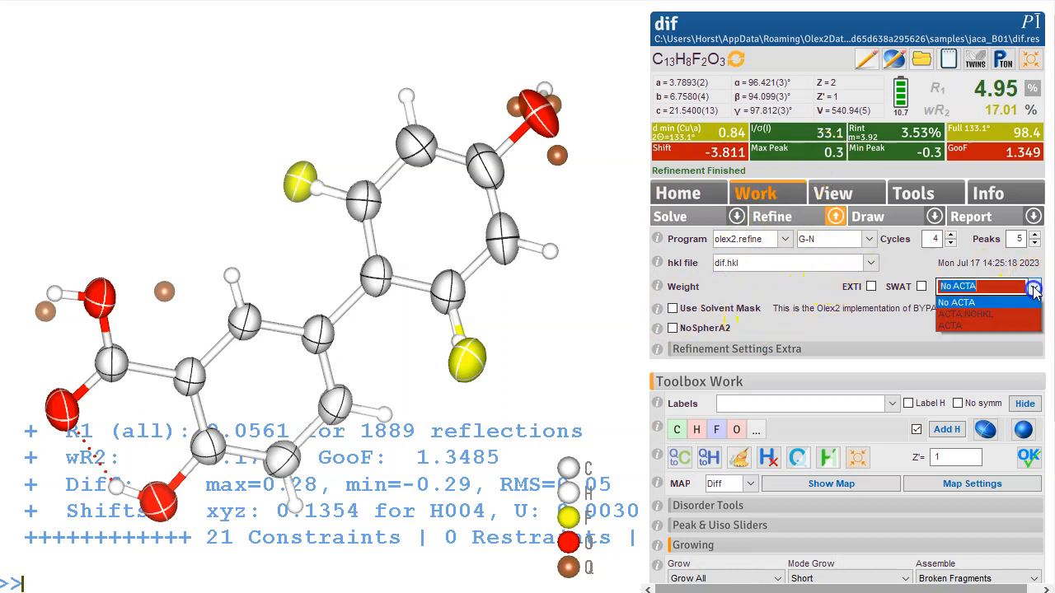
left_click(992, 323)
left_click(771, 216)
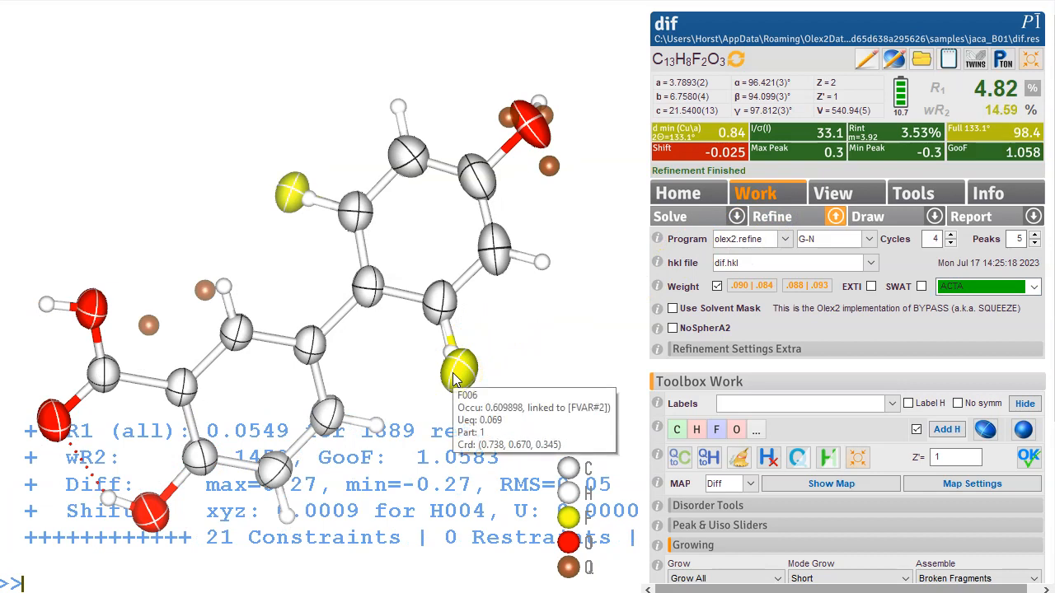
- Display the difference map and examine the density around the hydroxyl oxygen on the fluorinated ring
left_click_drag(483, 266, 416, 252)
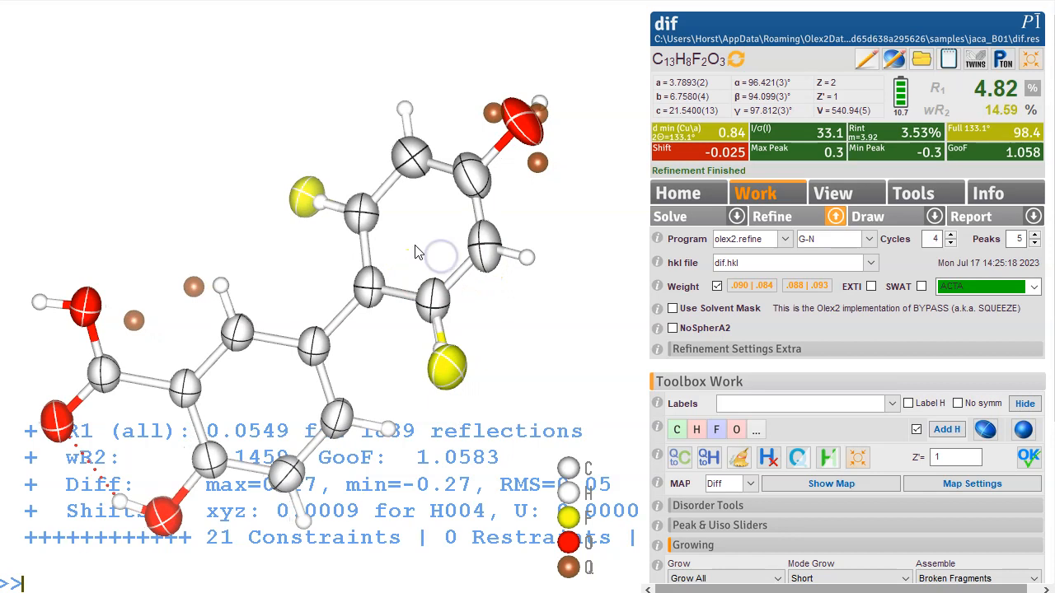
key("ctrl+m")
left_click(595, 170)
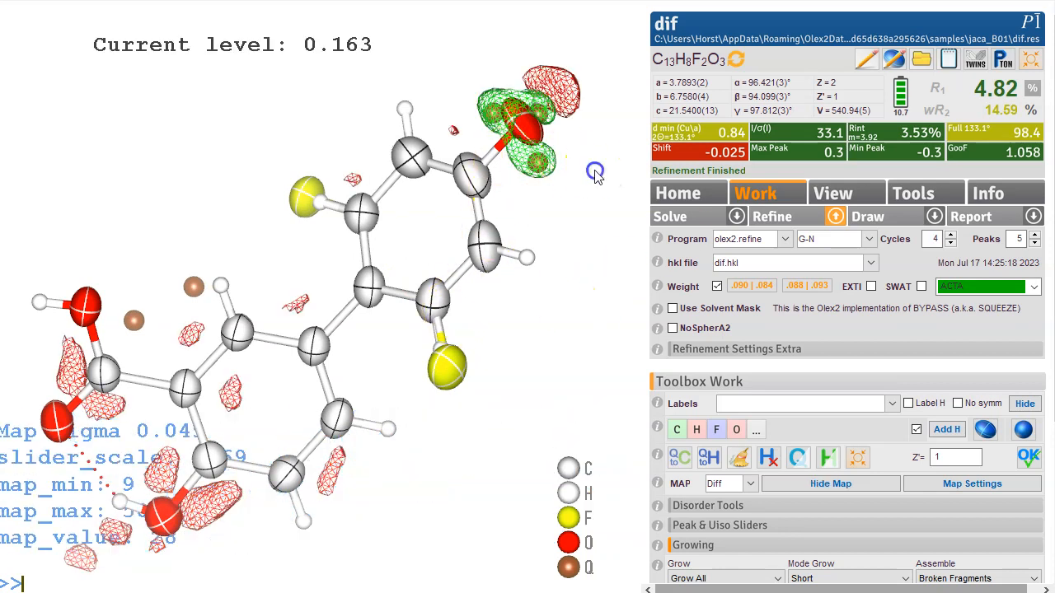
left_click_drag(595, 171, 561, 194)
left_click_drag(546, 152, 520, 73)
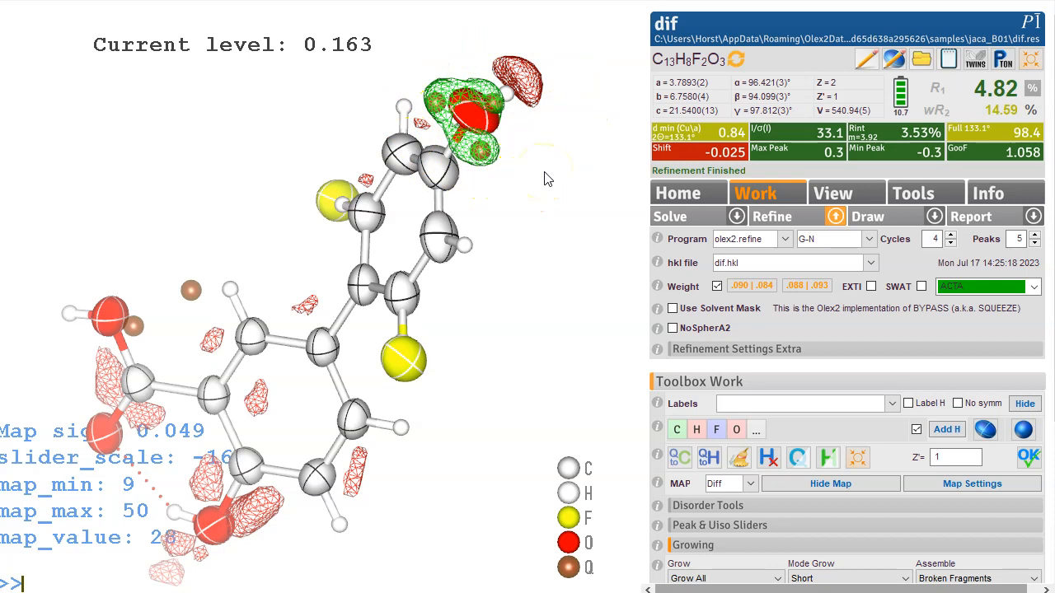
left_click_drag(513, 134, 529, 154)
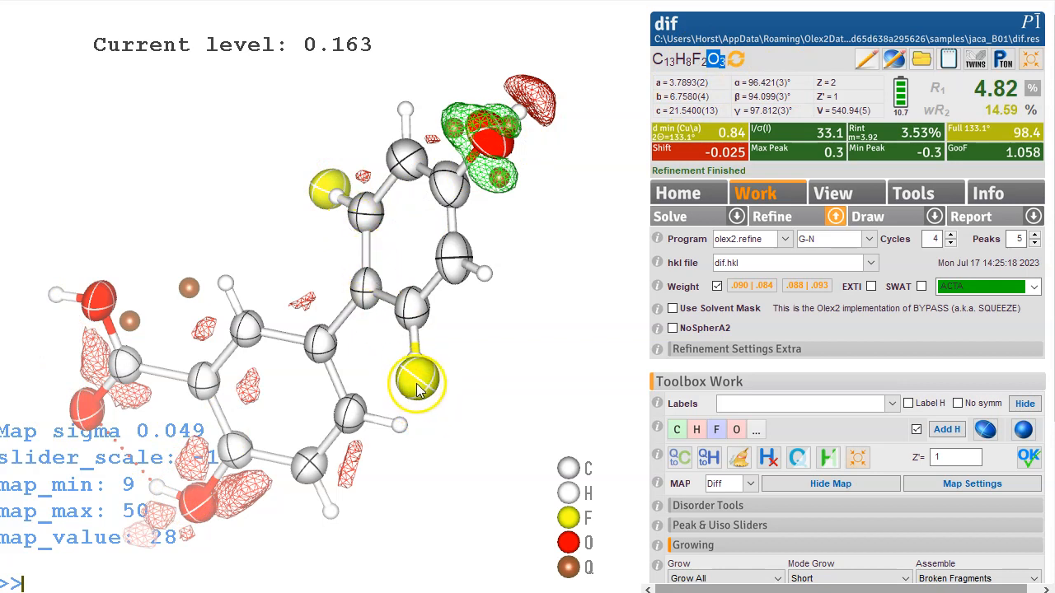
- Check the part and occupancy of both disordered fluorine atoms and list their atom information
mouse_move(417, 394)
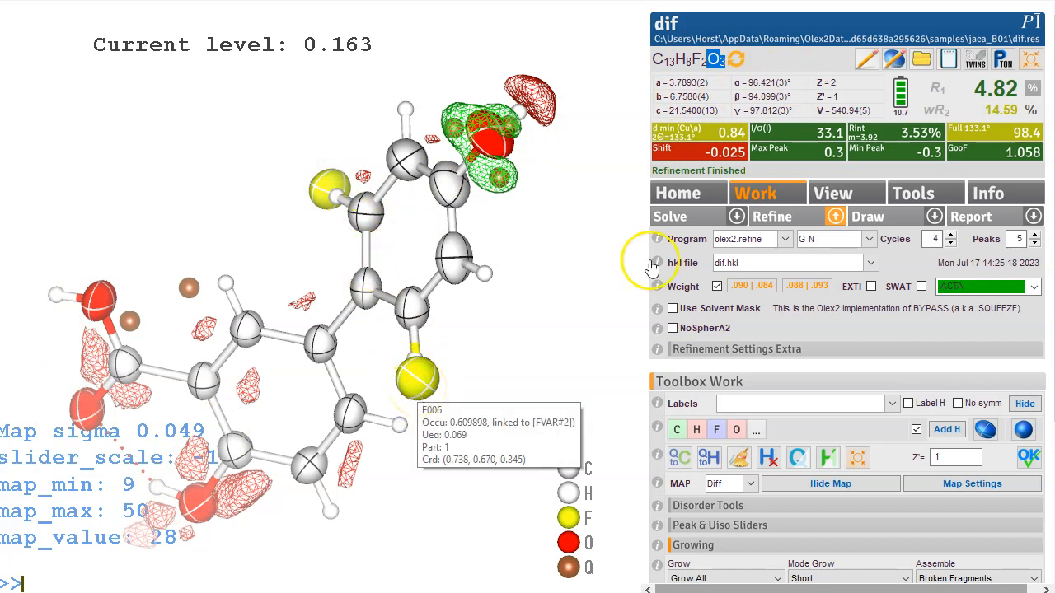
mouse_move(321, 195)
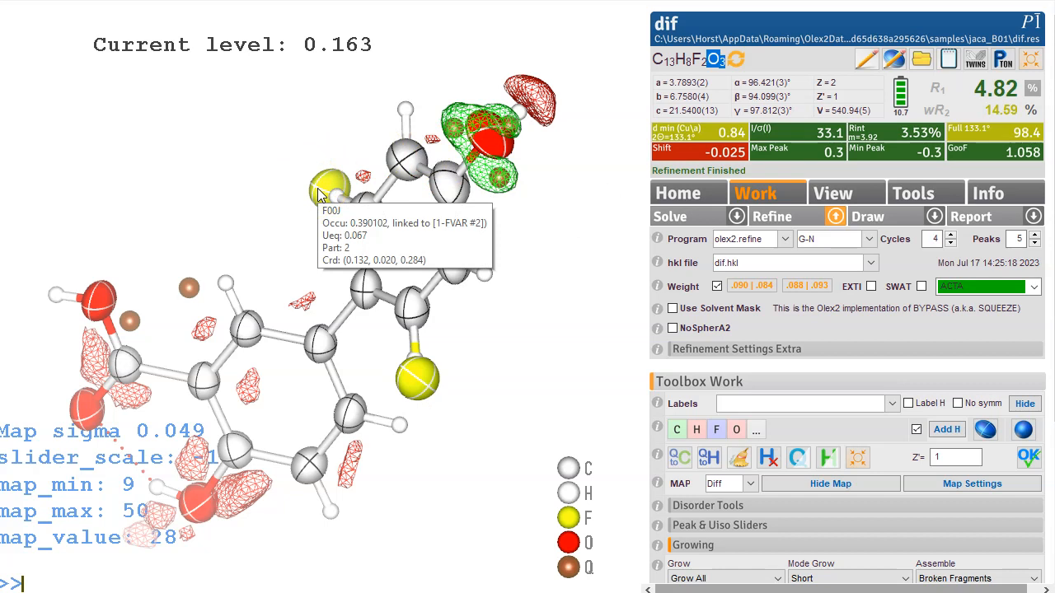
left_click(319, 181)
left_click(391, 351)
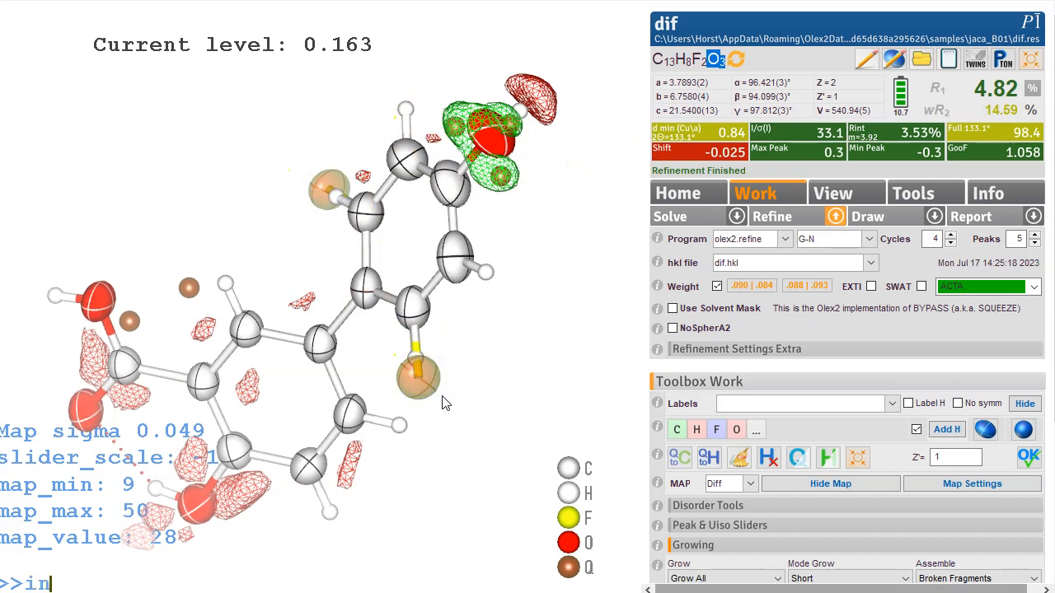
key("Return")
- Delete the hydroxyl hydrogen on the fluorinated ring, change its oxygen to fluorine, and refine the model
left_click_drag(594, 479, 161, 486)
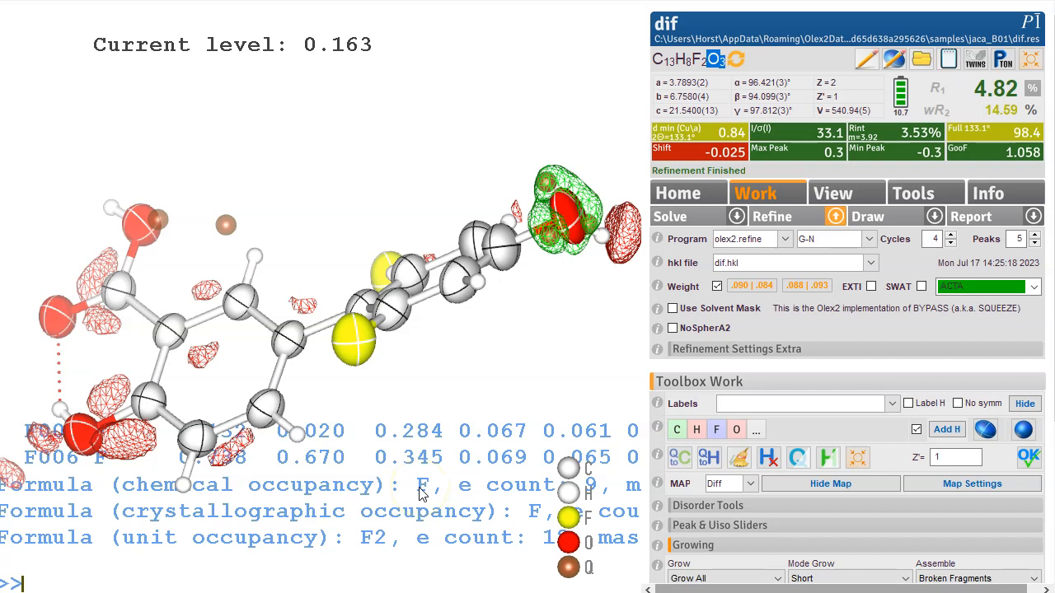
left_click_drag(276, 170, 298, 243)
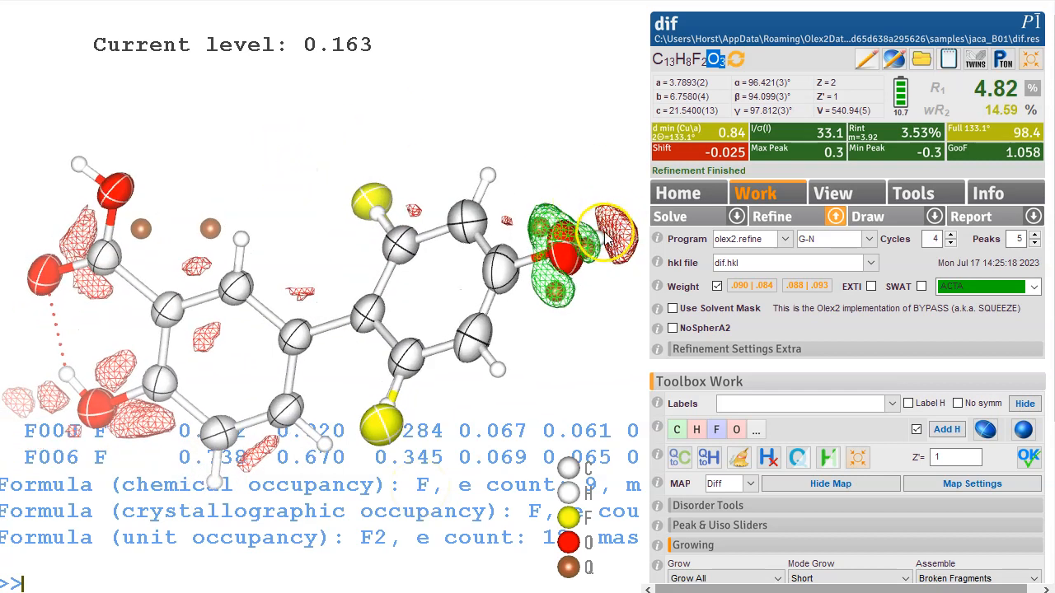
right_click(601, 240)
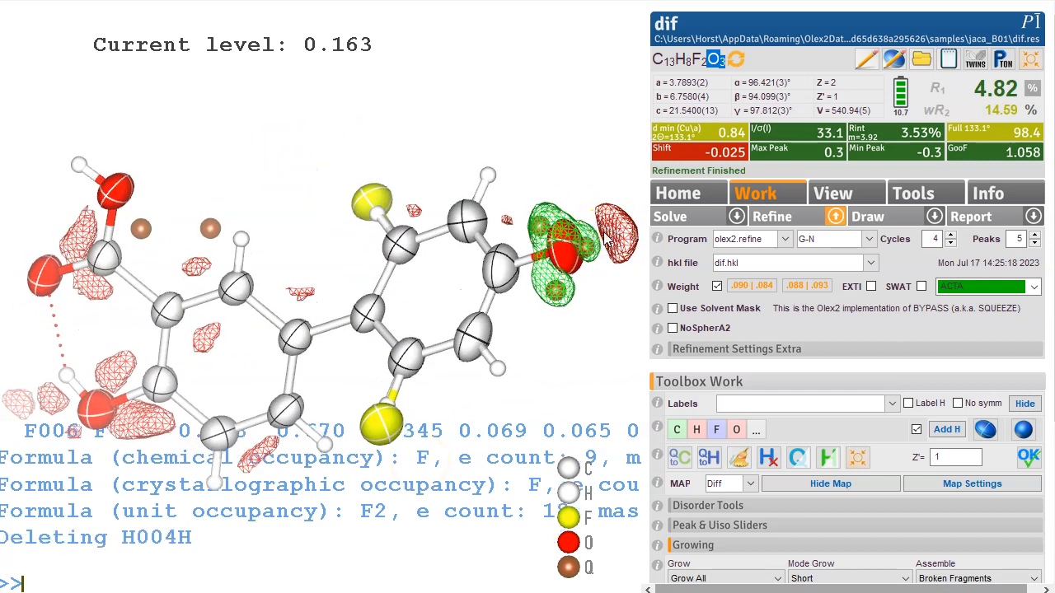
left_click(575, 264)
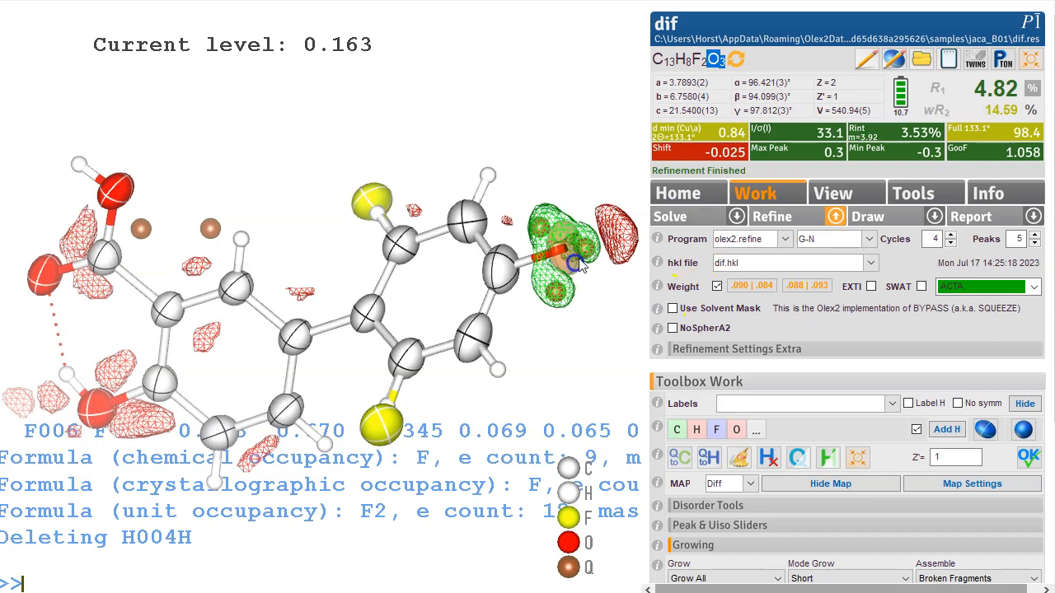
key("Return")
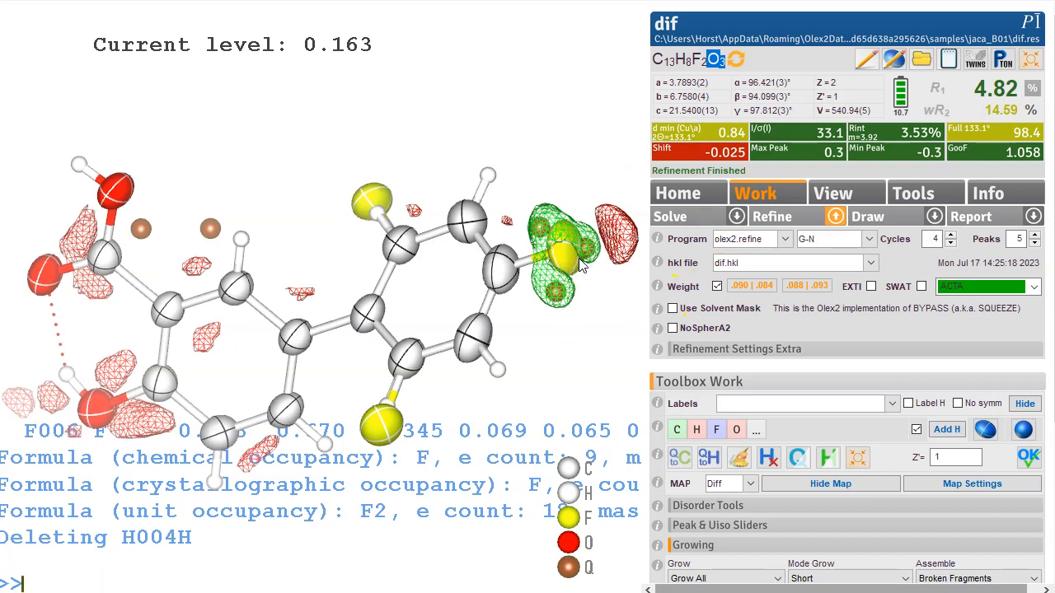
key("ctrl+r")
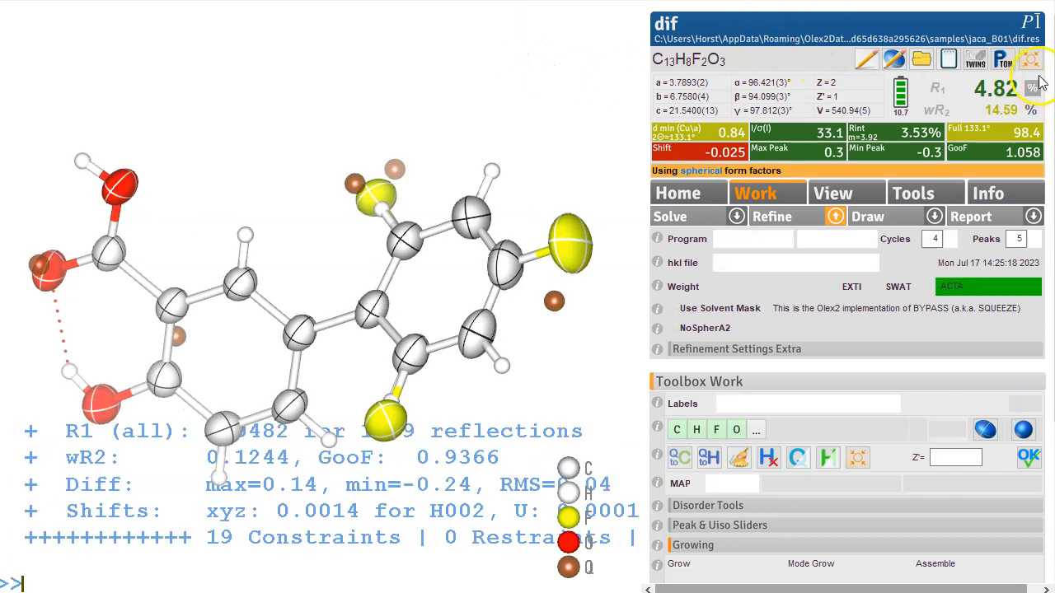
- Display the difference map of the trifluorinated model and inspect the density from the opposite side
left_click_drag(264, 89, 302, 128)
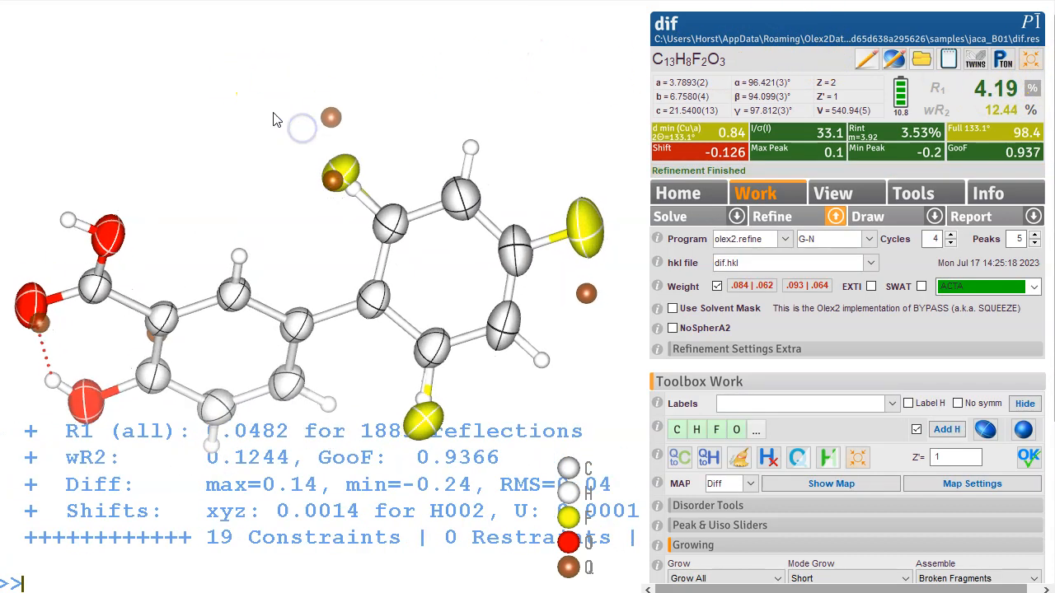
left_click_drag(244, 217, 567, 140)
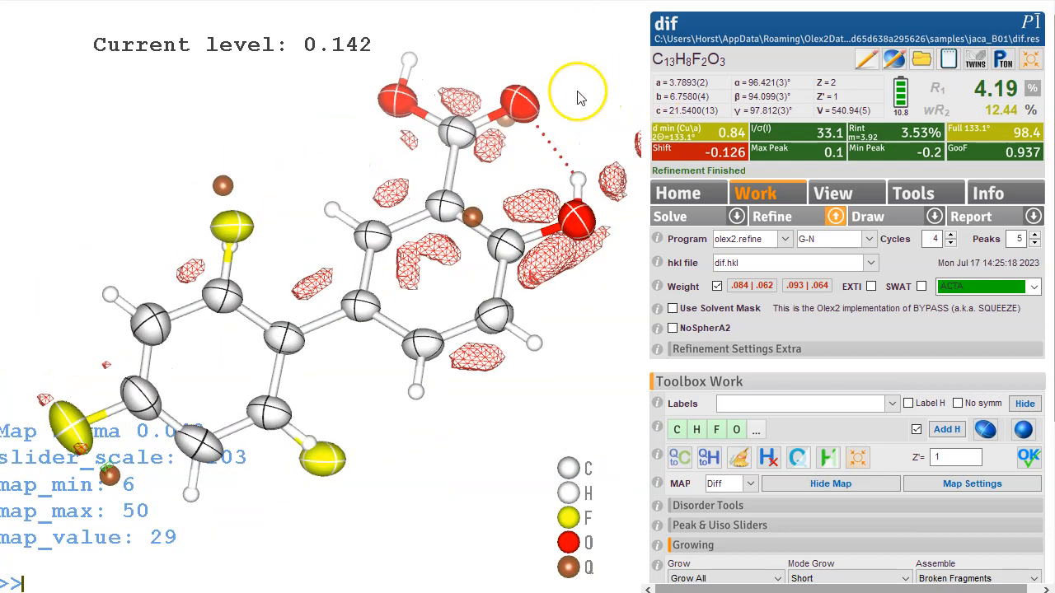
- Generate the Fractal Dimension plot from the reflection statistics for dif.hkl and examine the residual density distribution
mouse_move(590, 90)
left_mouse_down()
mouse_move(602, 103)
mouse_move(590, 109)
left_mouse_up()
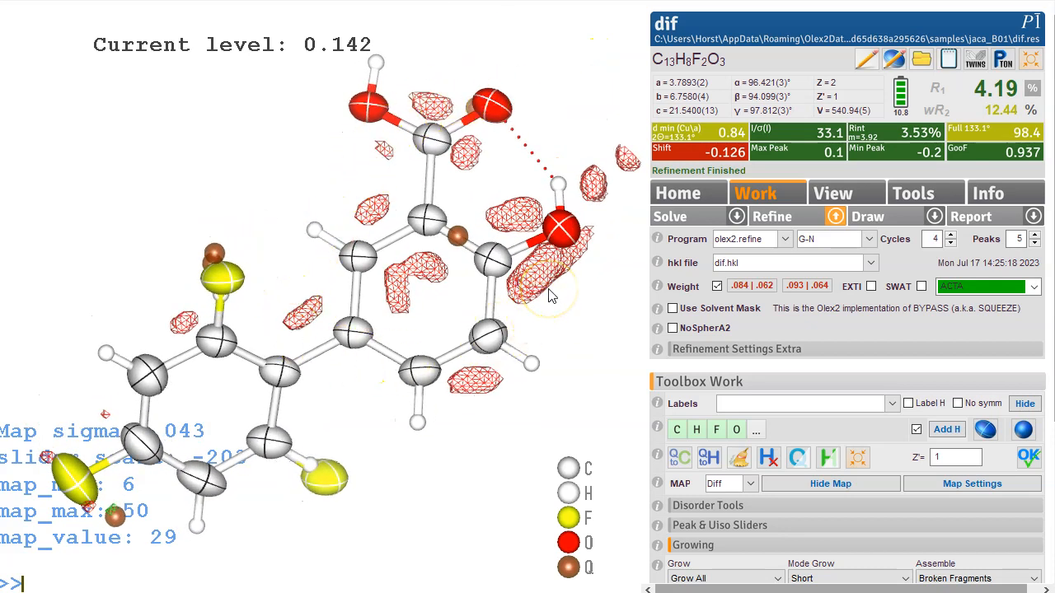
left_click(984, 204)
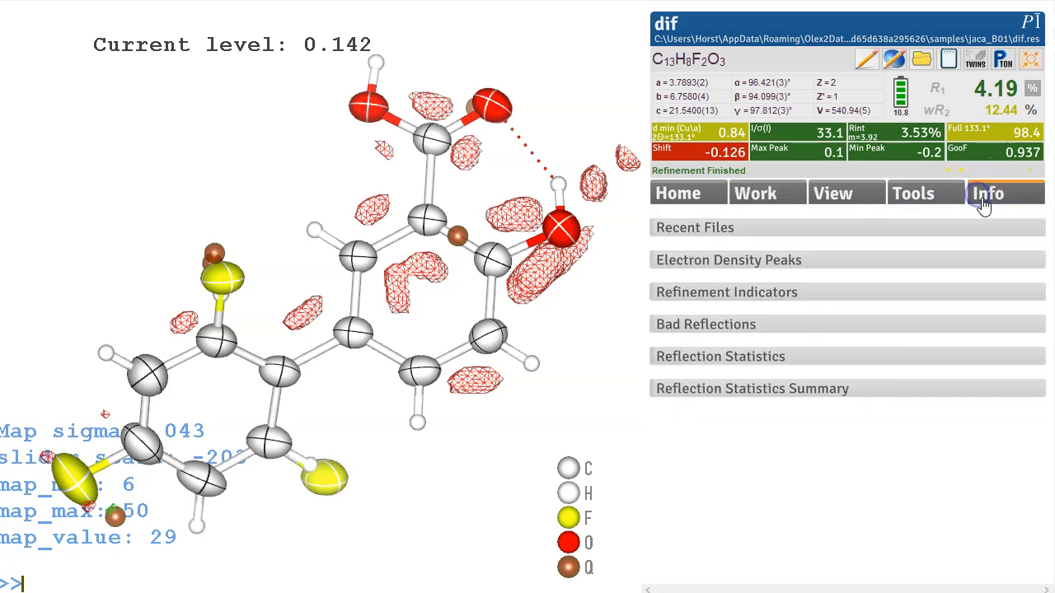
left_click(744, 360)
left_click(956, 402)
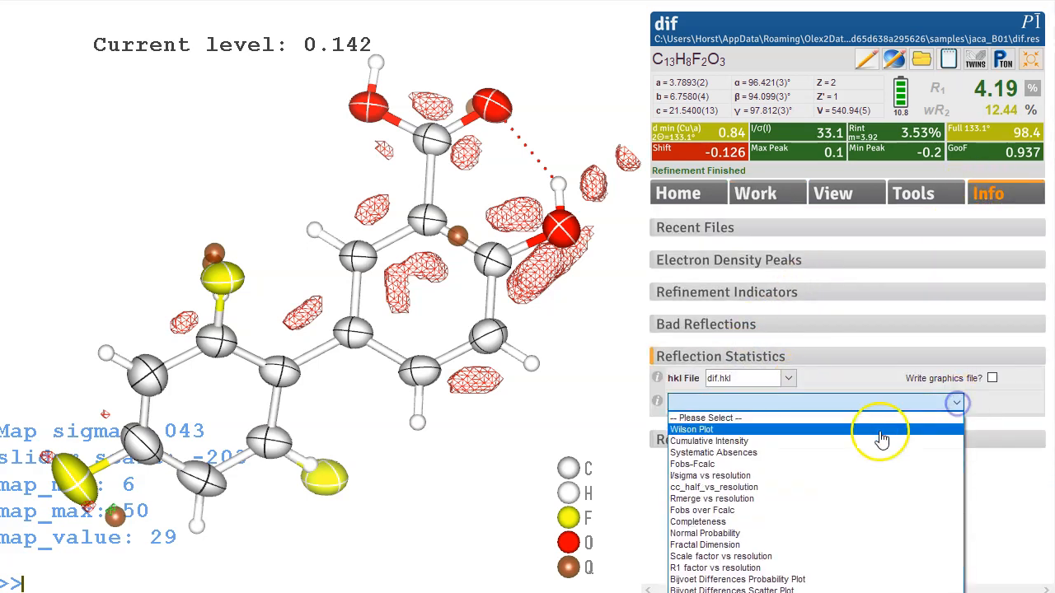
left_click(758, 547)
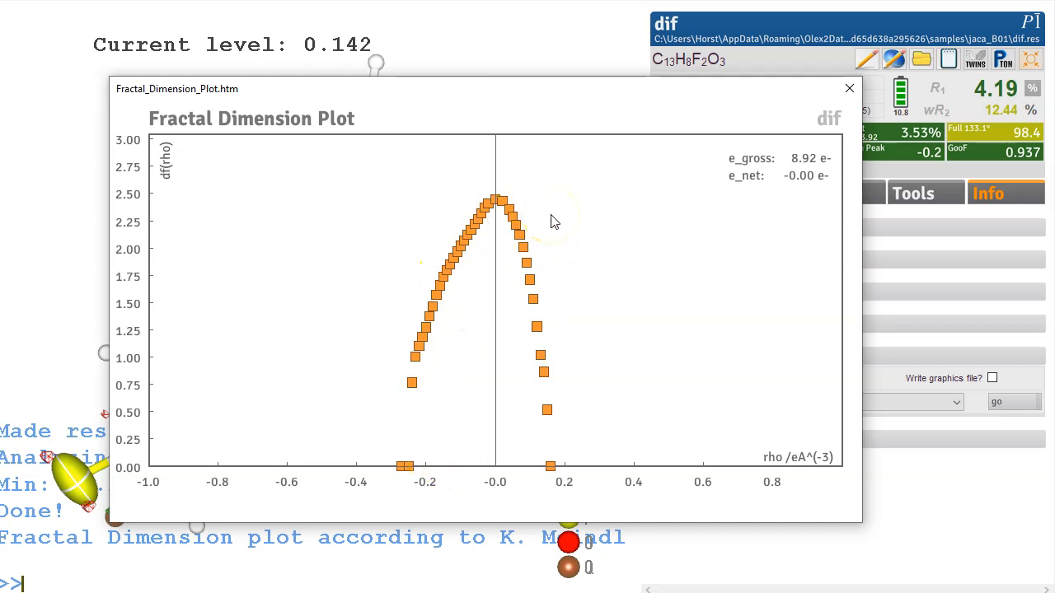
left_click(850, 88)
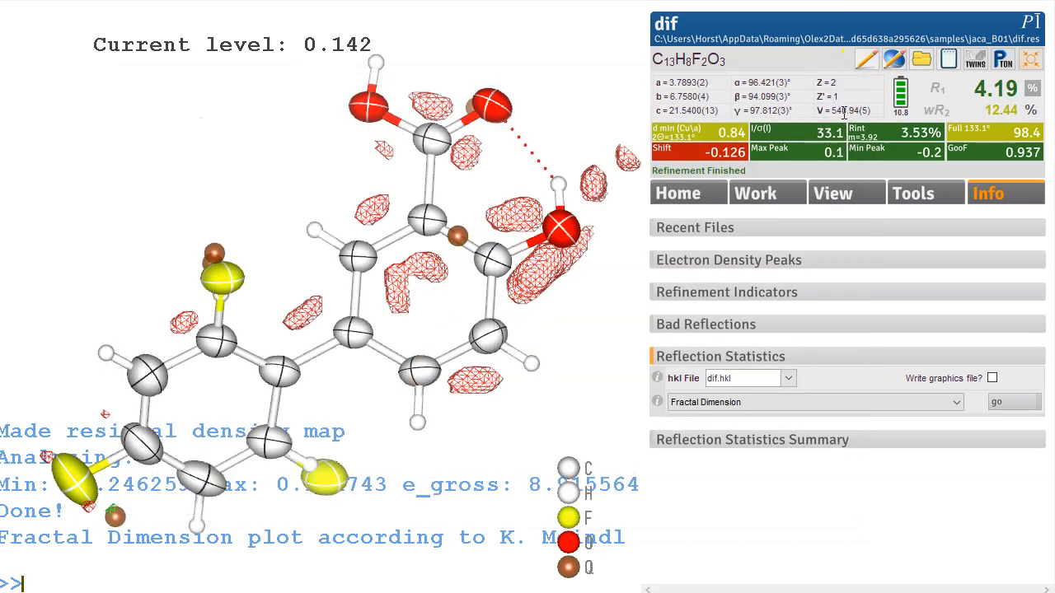
- Open the Fobs vs Fcalc plot and check how the strongest reflections deviate from the diagonal
left_click(1034, 90)
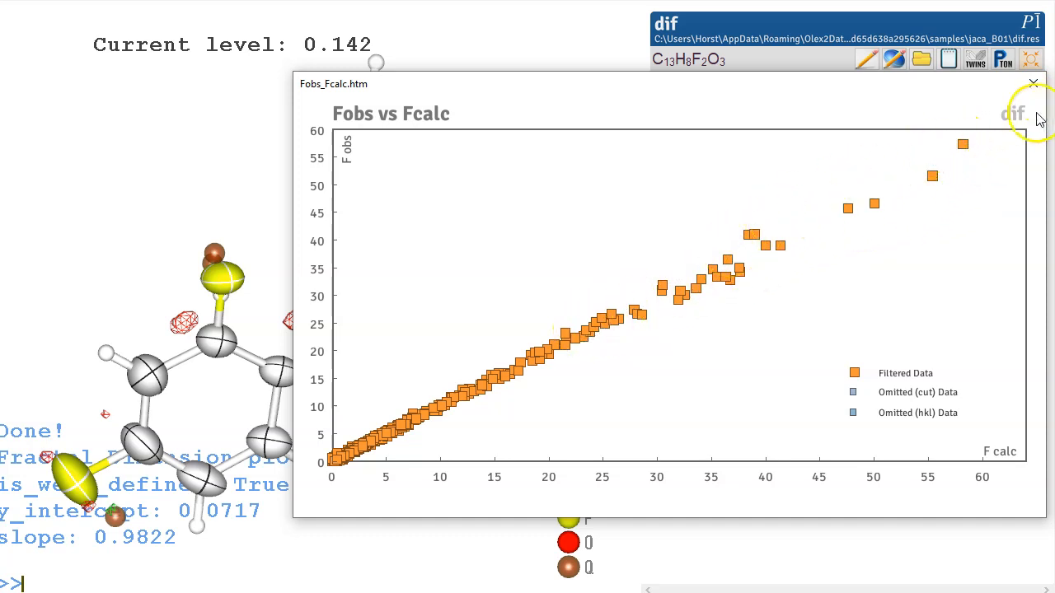
left_click(1036, 88)
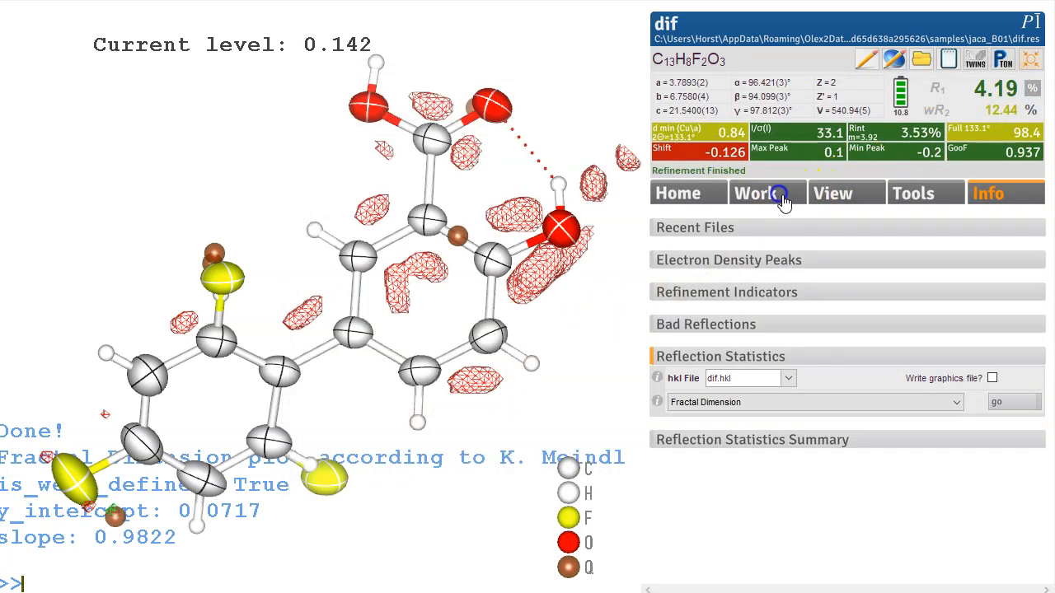
left_click(1030, 89)
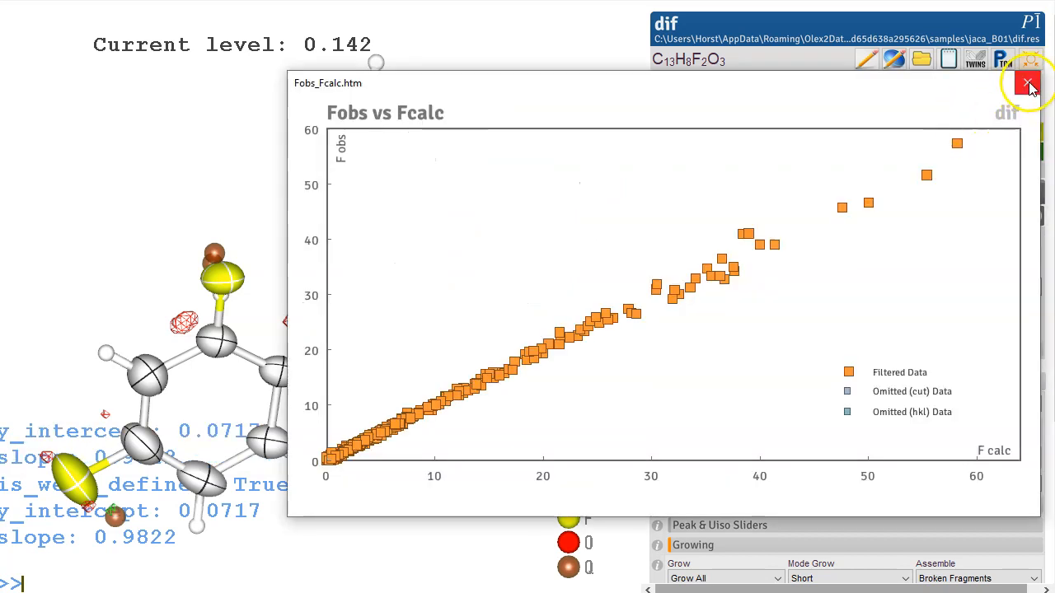
left_click(1027, 84)
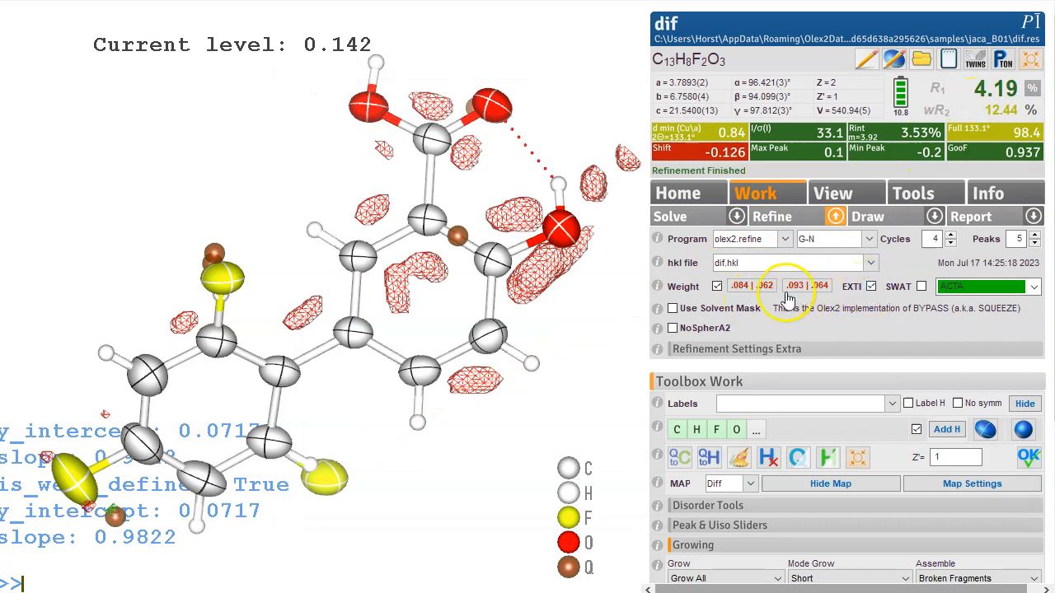
- Enable the extinction correction (EXTI) and refine the model three times with olex2.refine
left_click(775, 218)
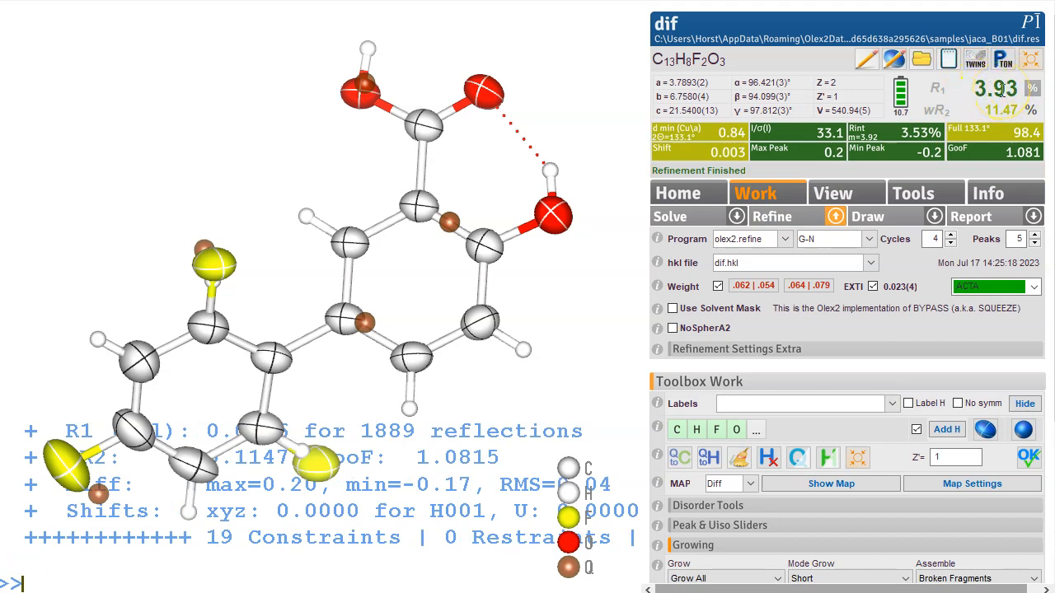
left_click(998, 89)
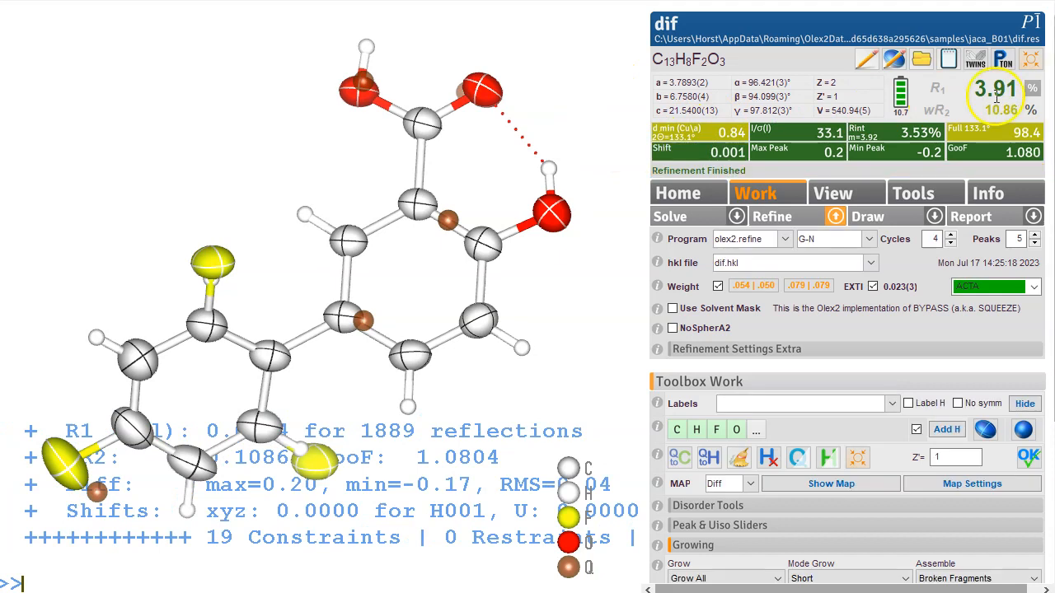
left_click(775, 218)
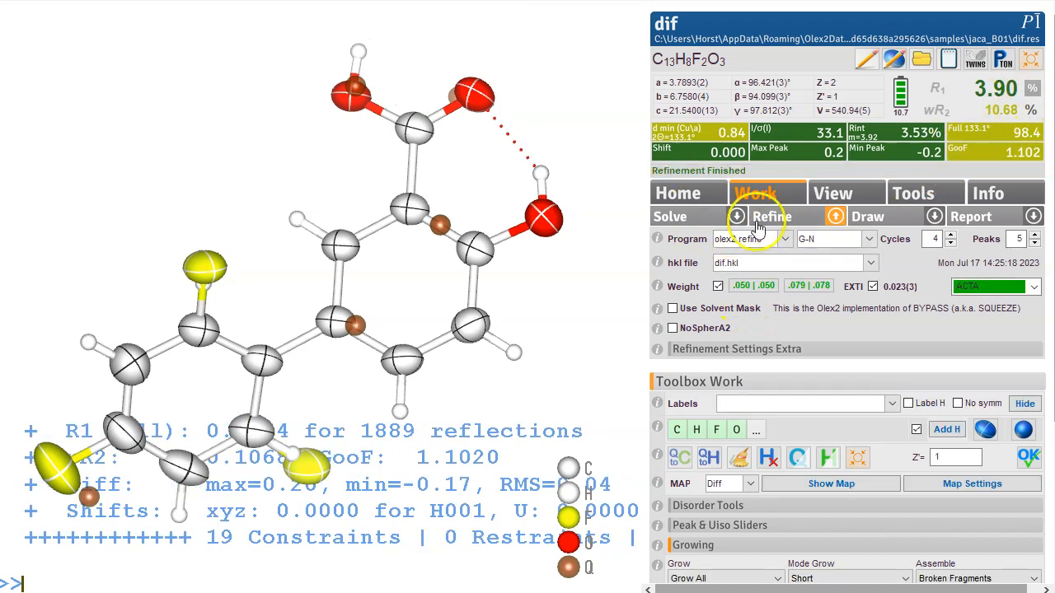
- Recheck the strongest reflections in the Fobs vs Fcalc plot of the extinction-corrected model
left_click(1040, 93)
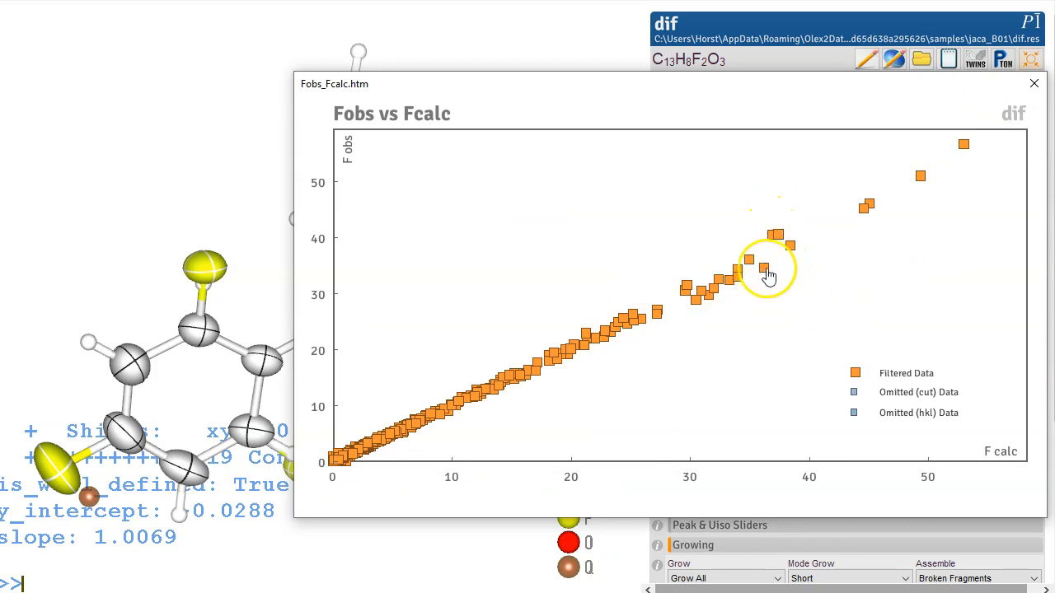
mouse_move(764, 280)
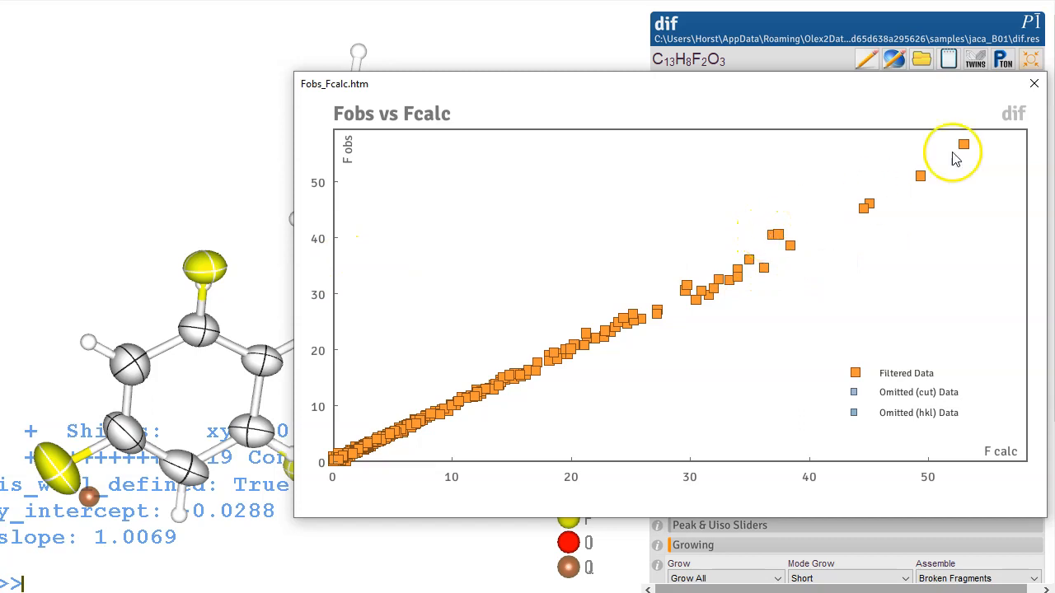
left_click(1033, 83)
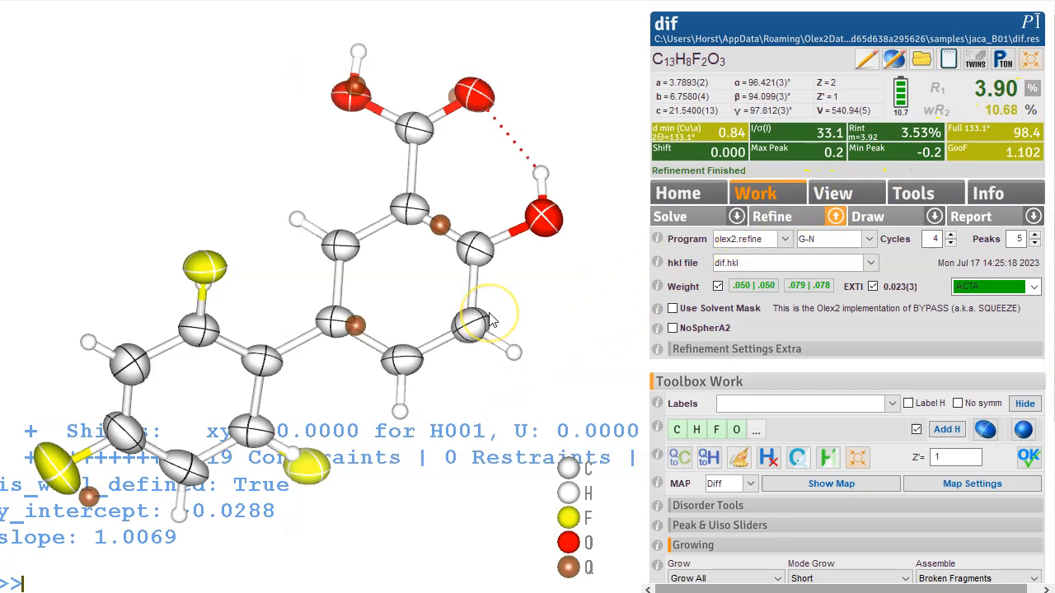
- Display the difference map of the extinction-corrected model and inspect the residual density around the molecule
key("ctrl+m")
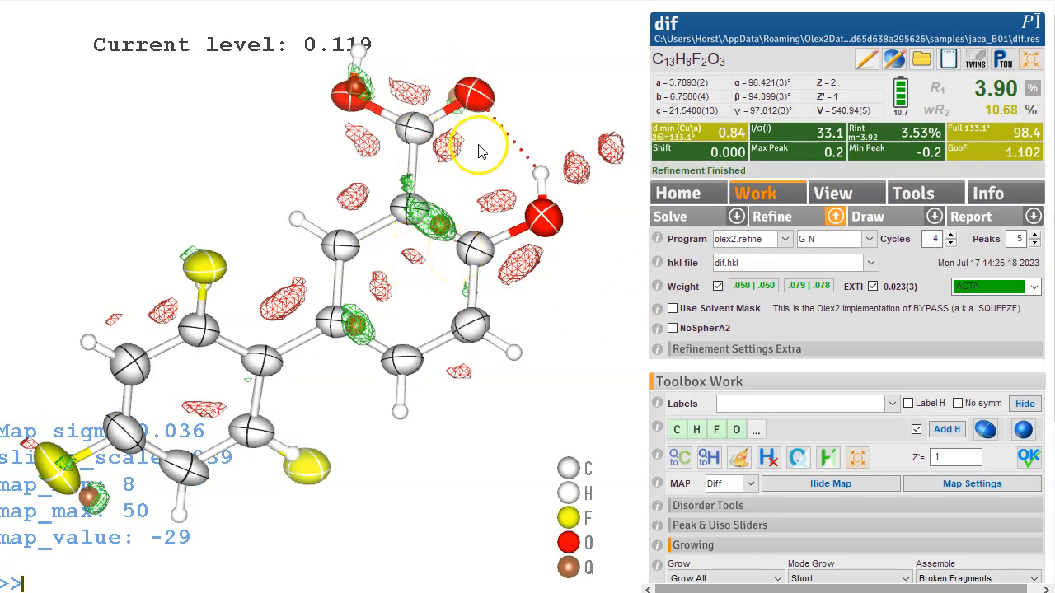
left_click_drag(497, 136, 492, 89)
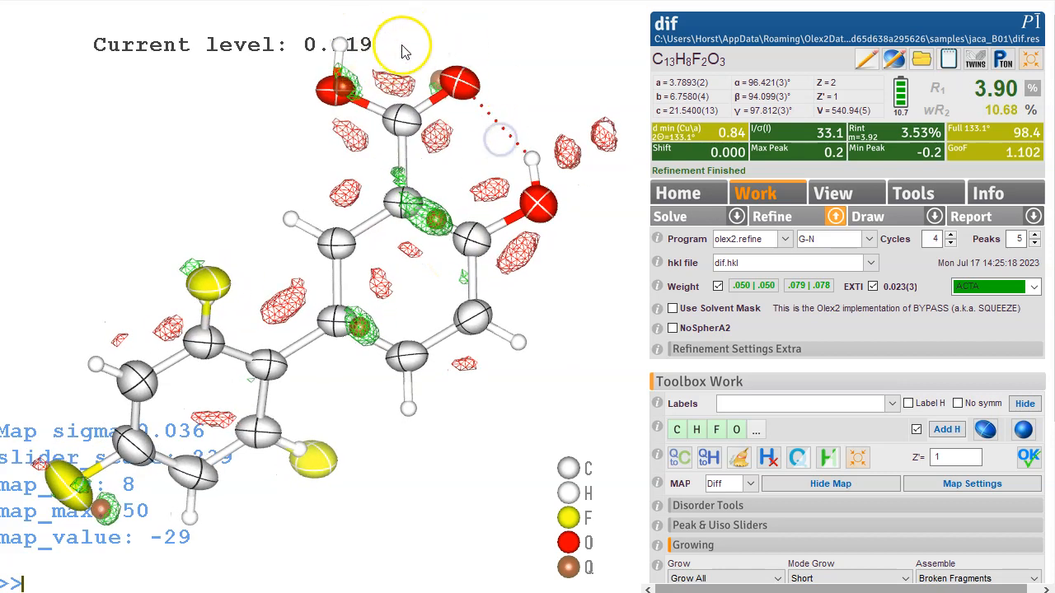
middle_click_drag(407, 51, 402, 76)
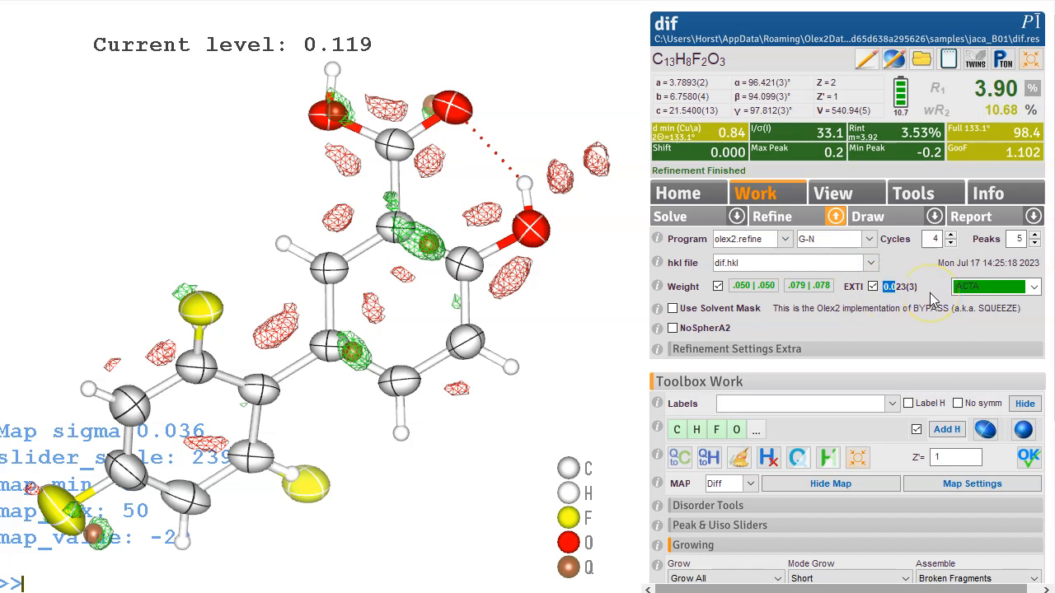
left_click_drag(545, 289, 522, 289)
- Review the list of bad reflections and their Error/esd values
left_click(1020, 201)
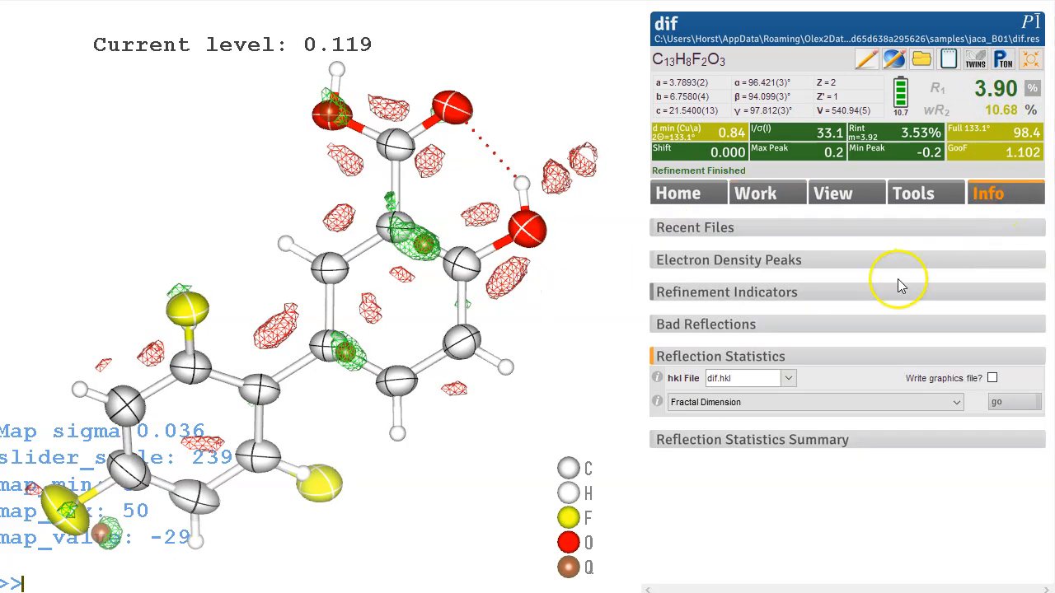
left_click(696, 325)
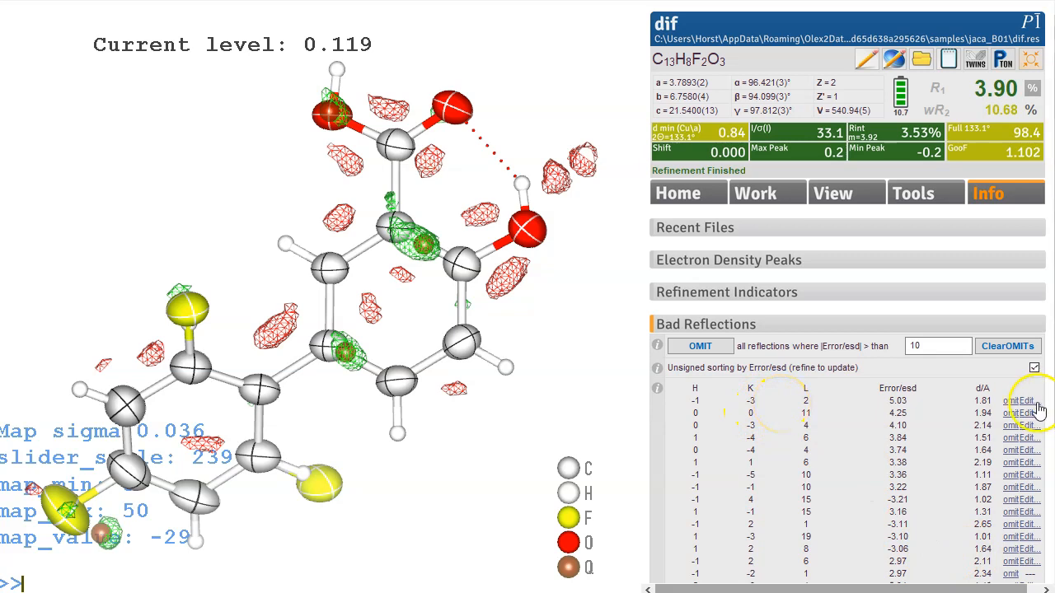
left_click(774, 324)
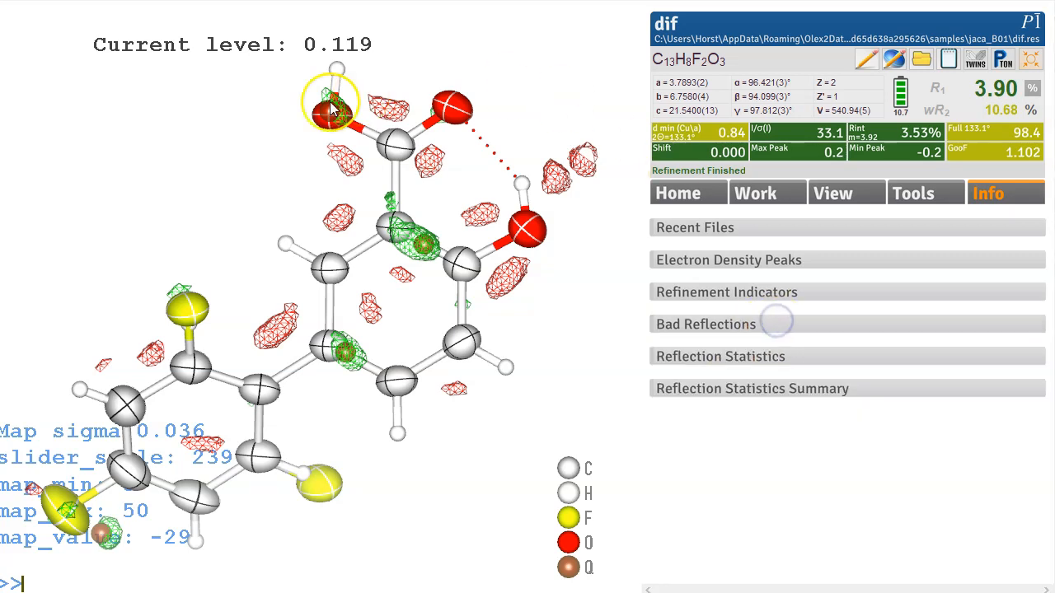
- Hide the difference map and inspect the bare molecule with its residual peaks
key("ctrl+m")
middle_click_drag(381, 250, 411, 231)
mouse_move(519, 182)
left_mouse_down()
mouse_move(516, 172)
mouse_move(524, 177)
left_mouse_up()
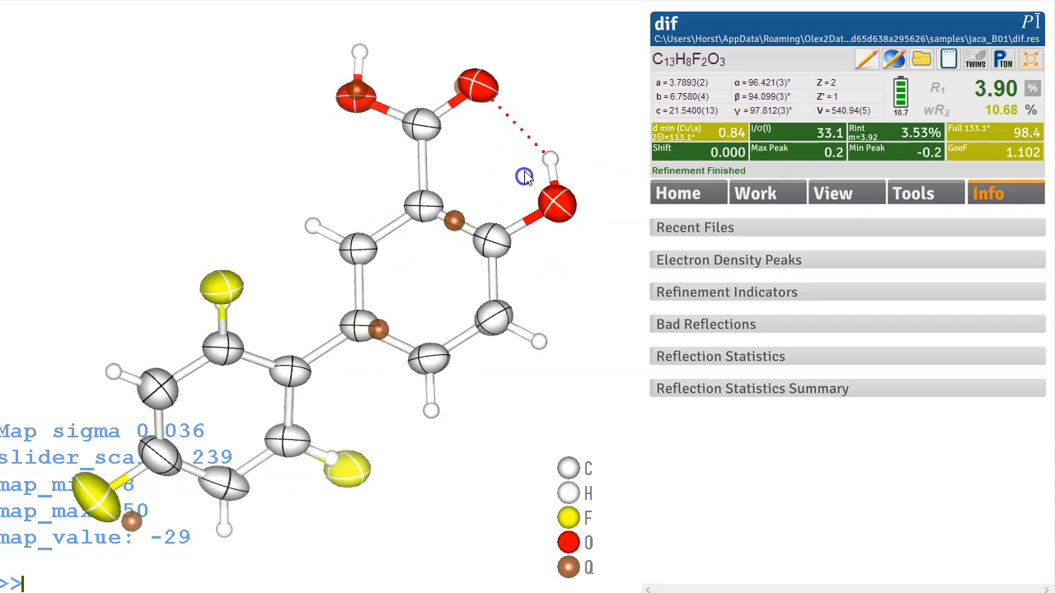